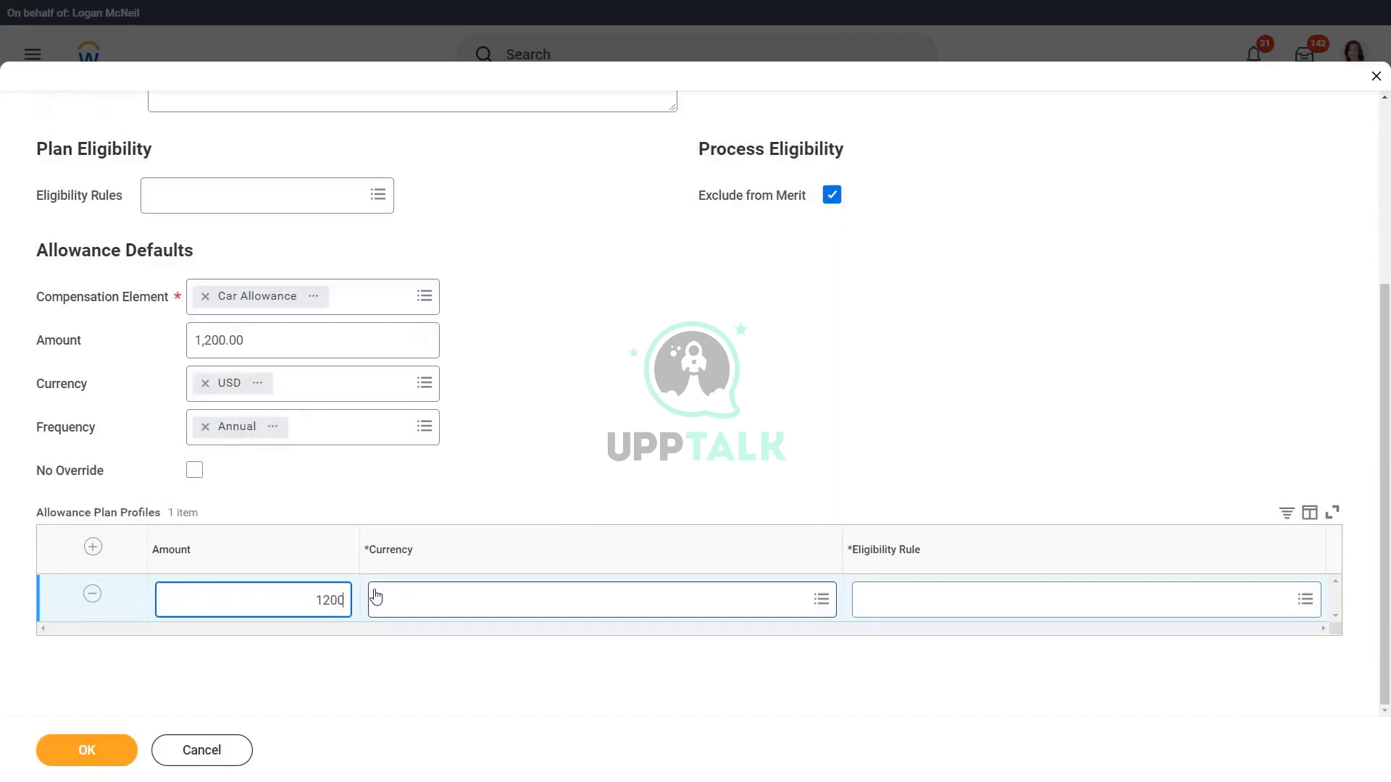
# Set the first allowance plan profile's currency to USD and its eligibility rule to Country - United States of America.
pyautogui.write('usd')
pyautogui.press('Return')
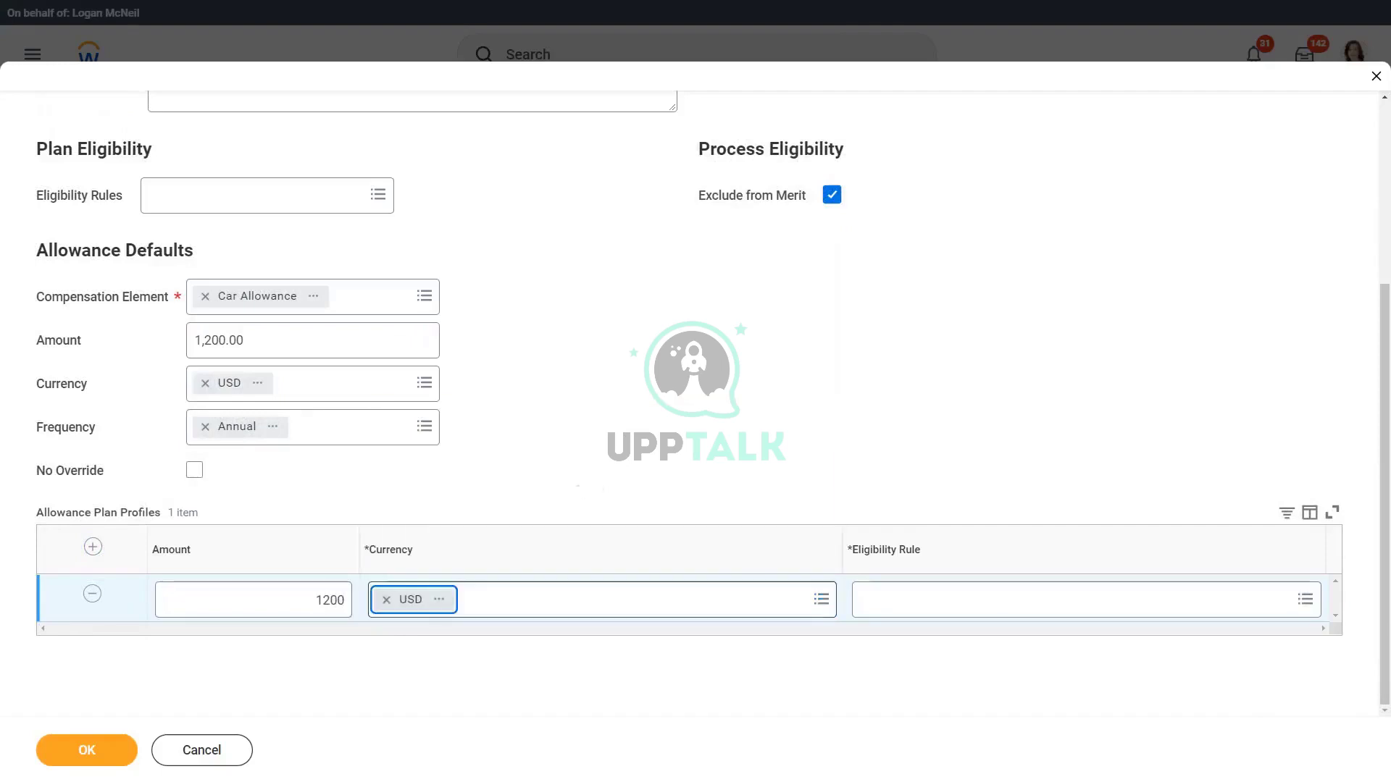
pyautogui.click(973, 588)
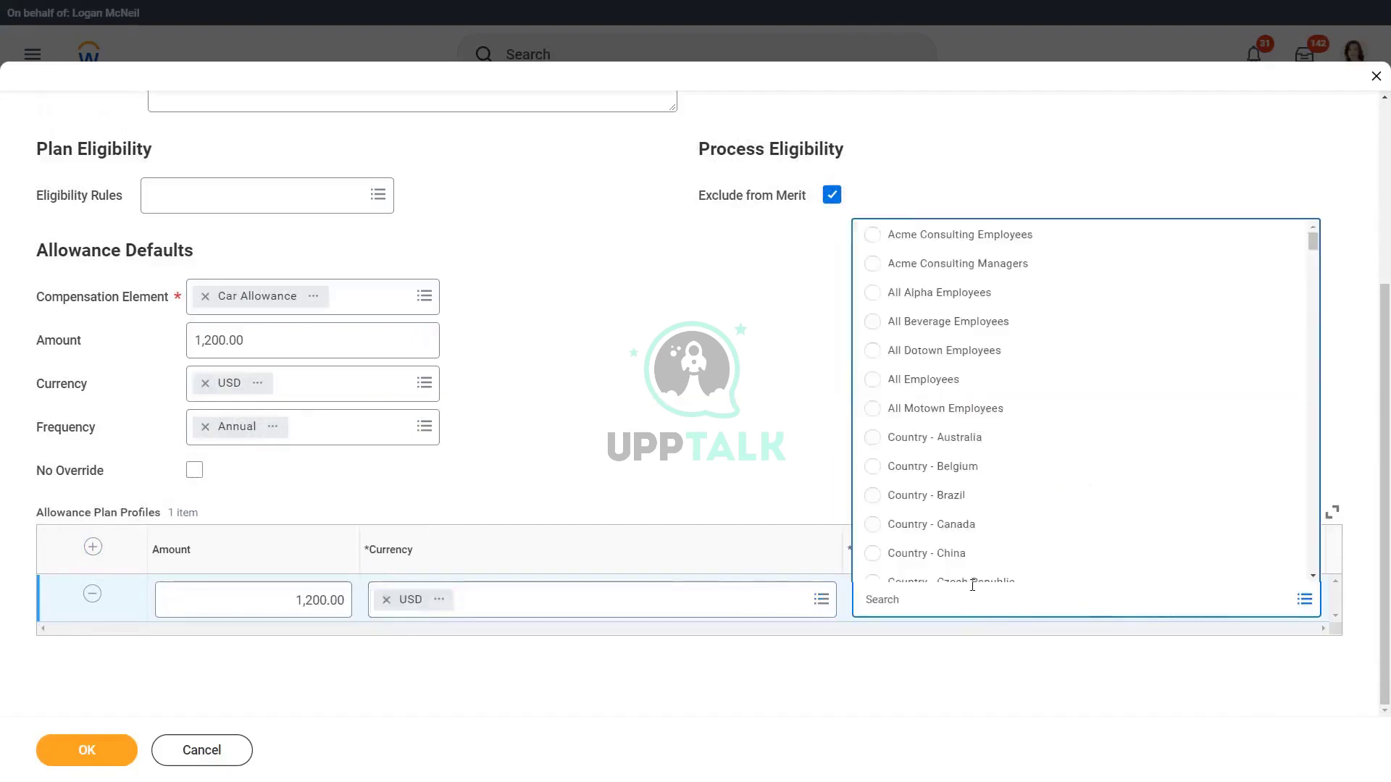
pyautogui.write('country united states')
pyautogui.press('Return')
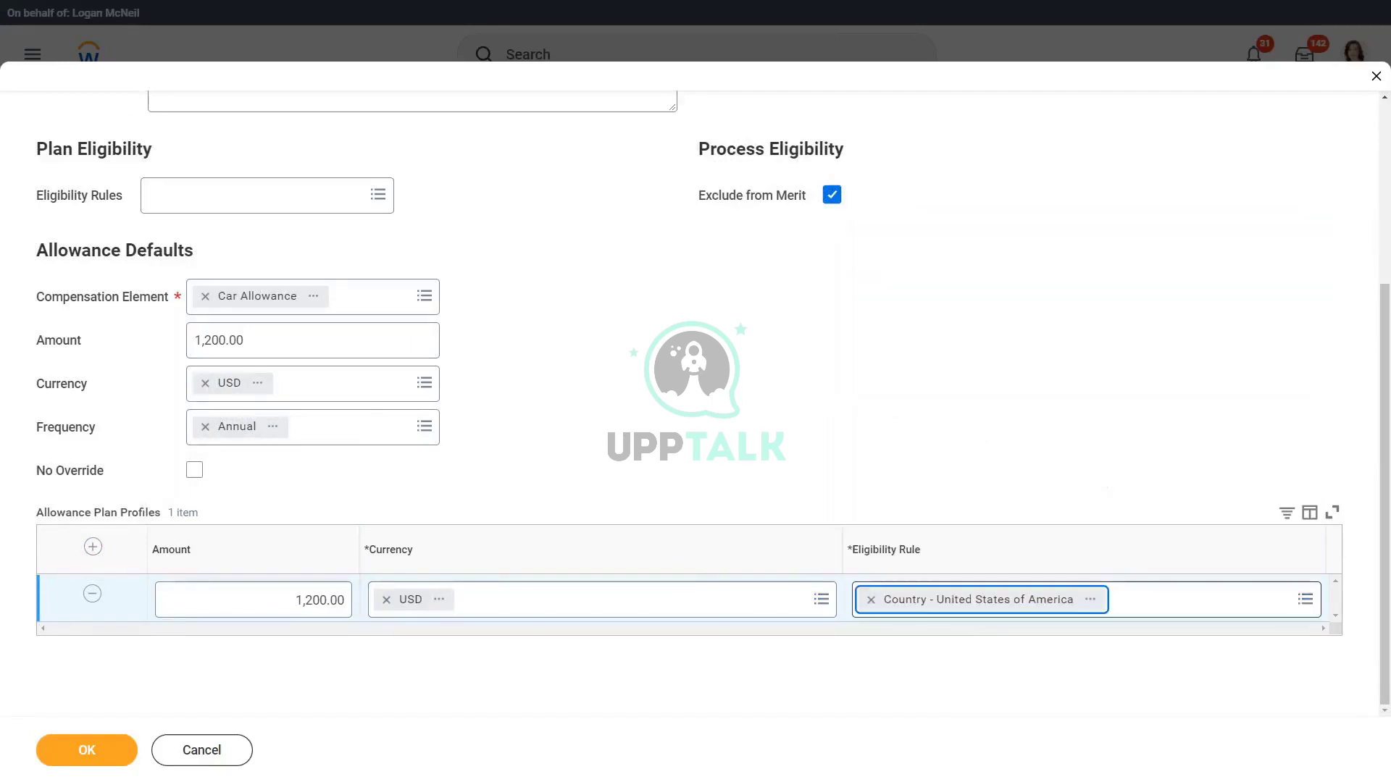
pyautogui.click(865, 411)
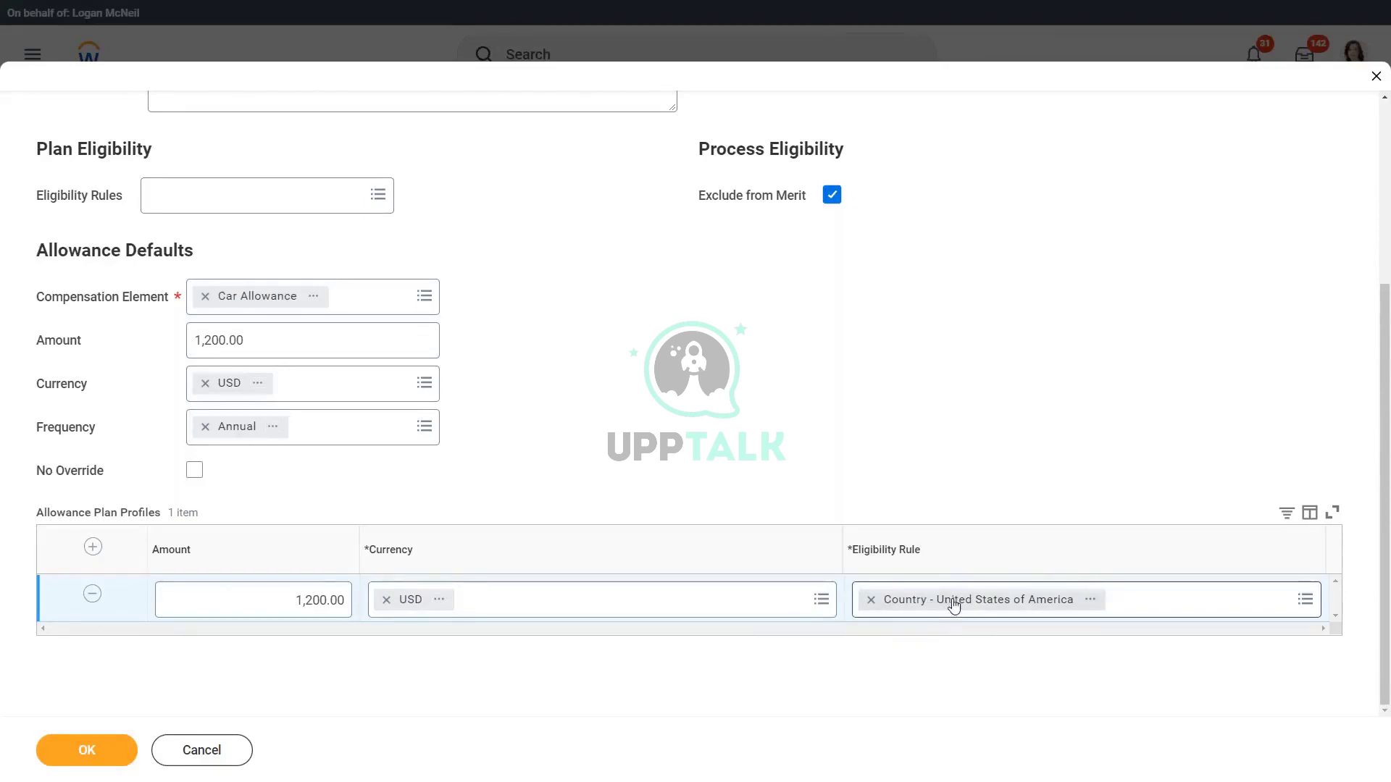
# Add a second allowance plan profile with amount 900, currency GBP and eligibility rule Country - United Kingdom.
pyautogui.click(93, 547)
pyautogui.click(323, 596)
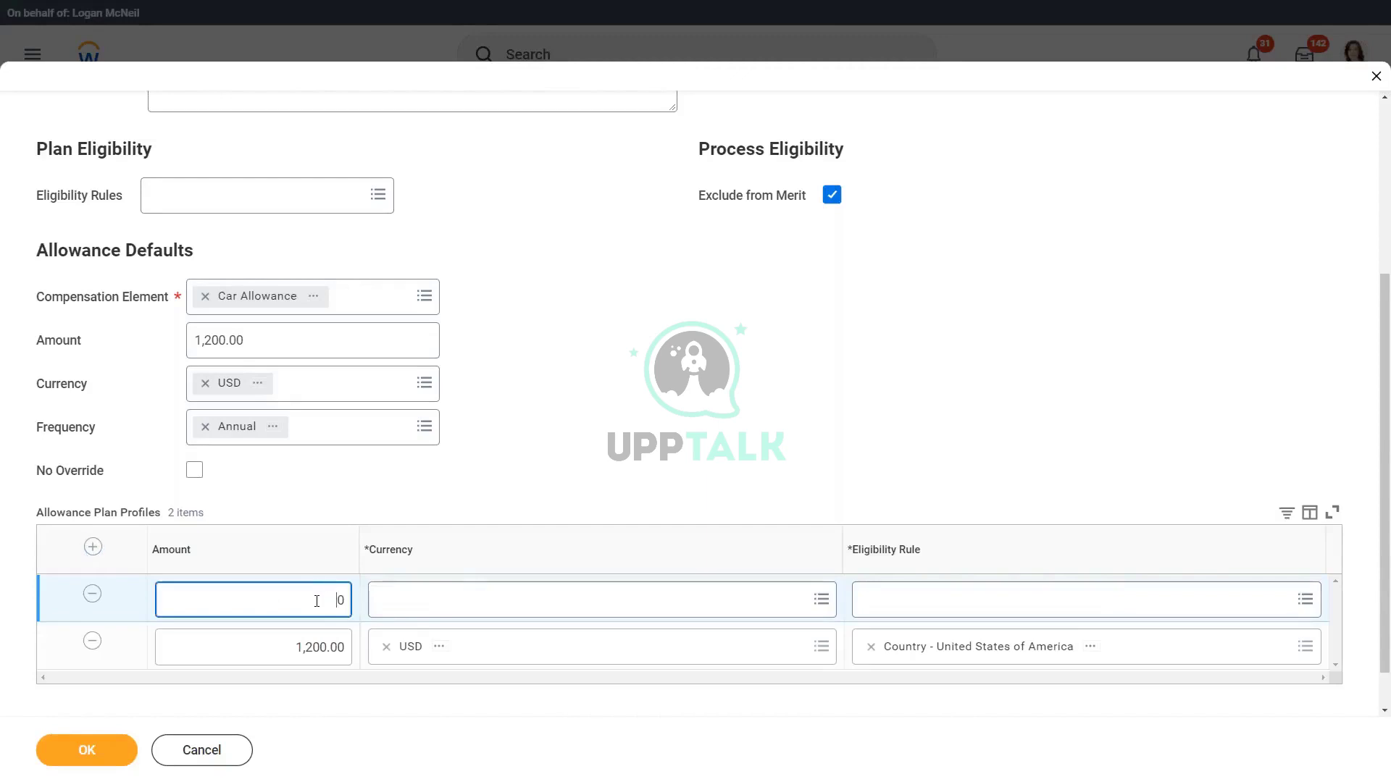
pyautogui.write('900')
pyautogui.click(380, 604)
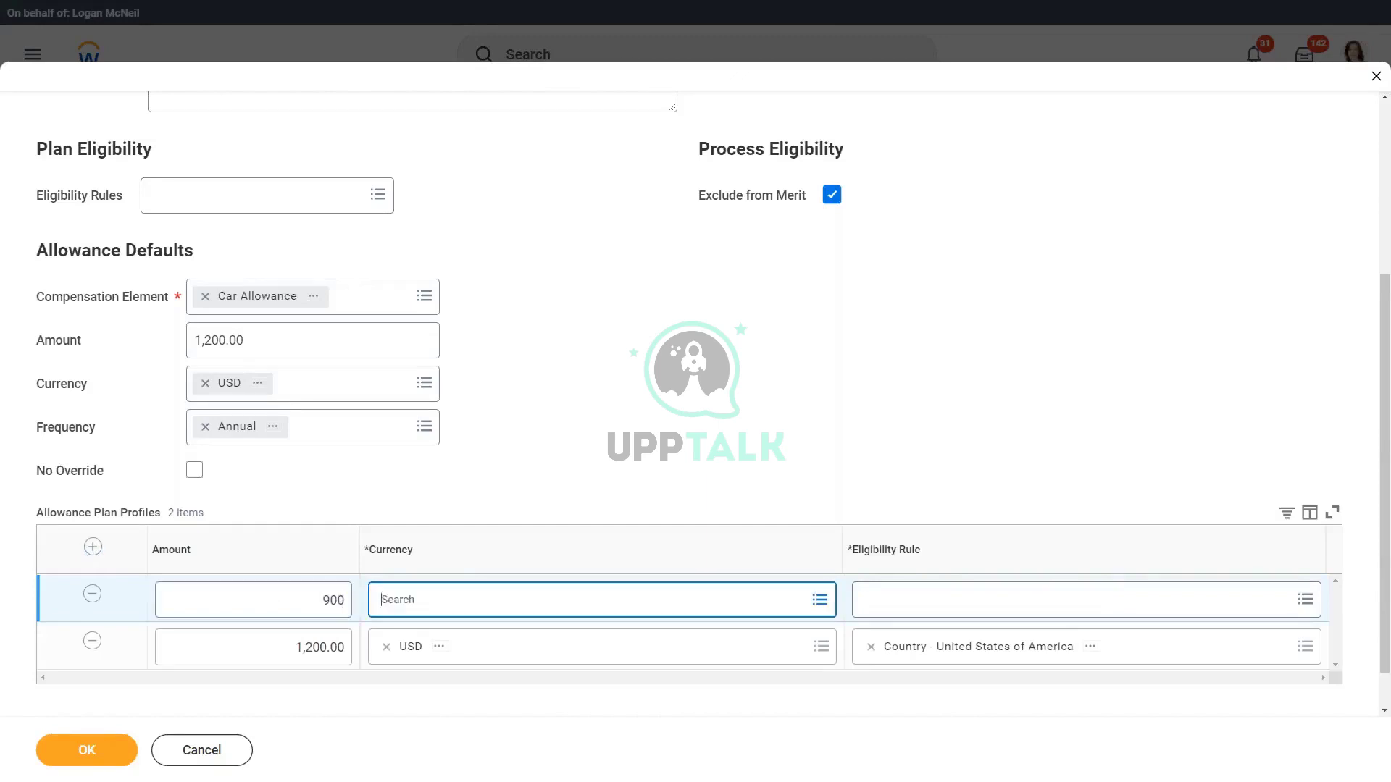
pyautogui.write('gbp')
pyautogui.press('Return')
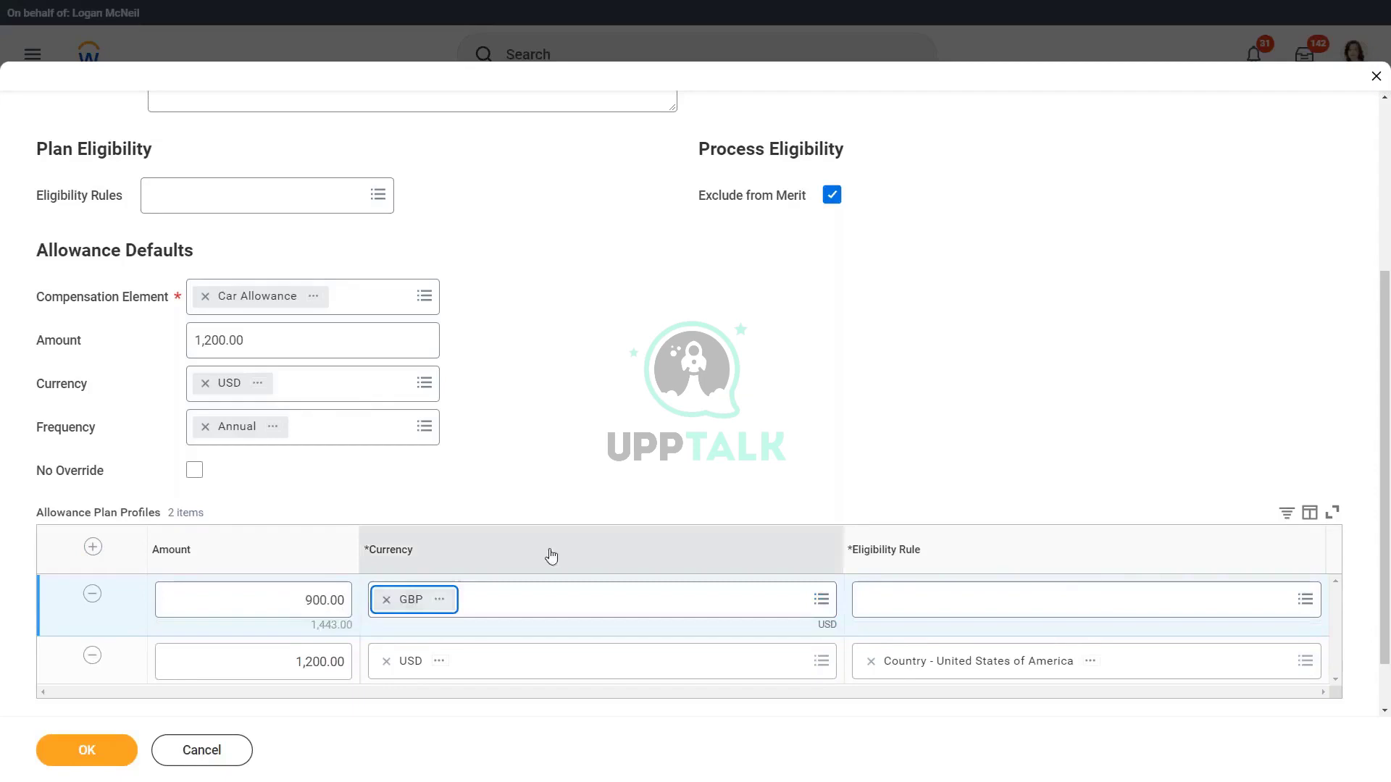
pyautogui.click(921, 607)
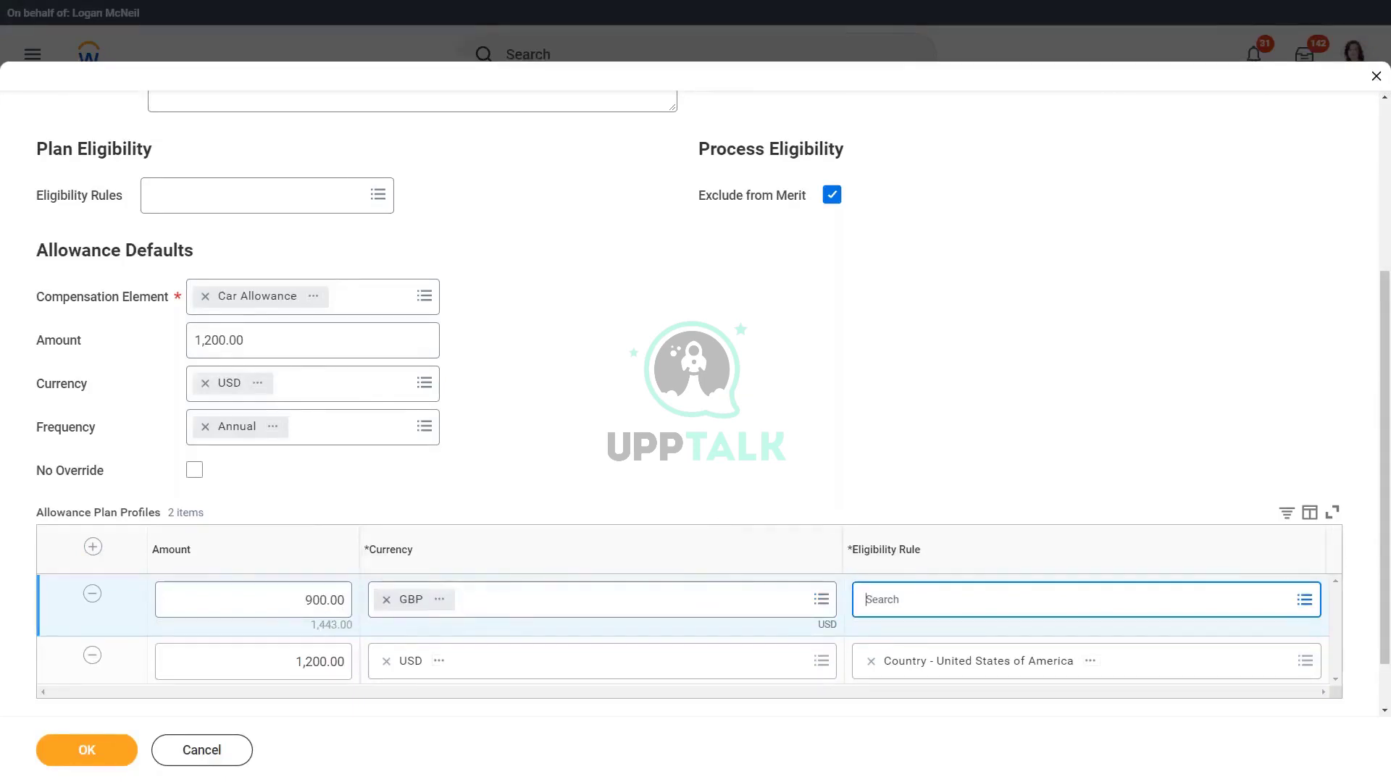
pyautogui.write('co')
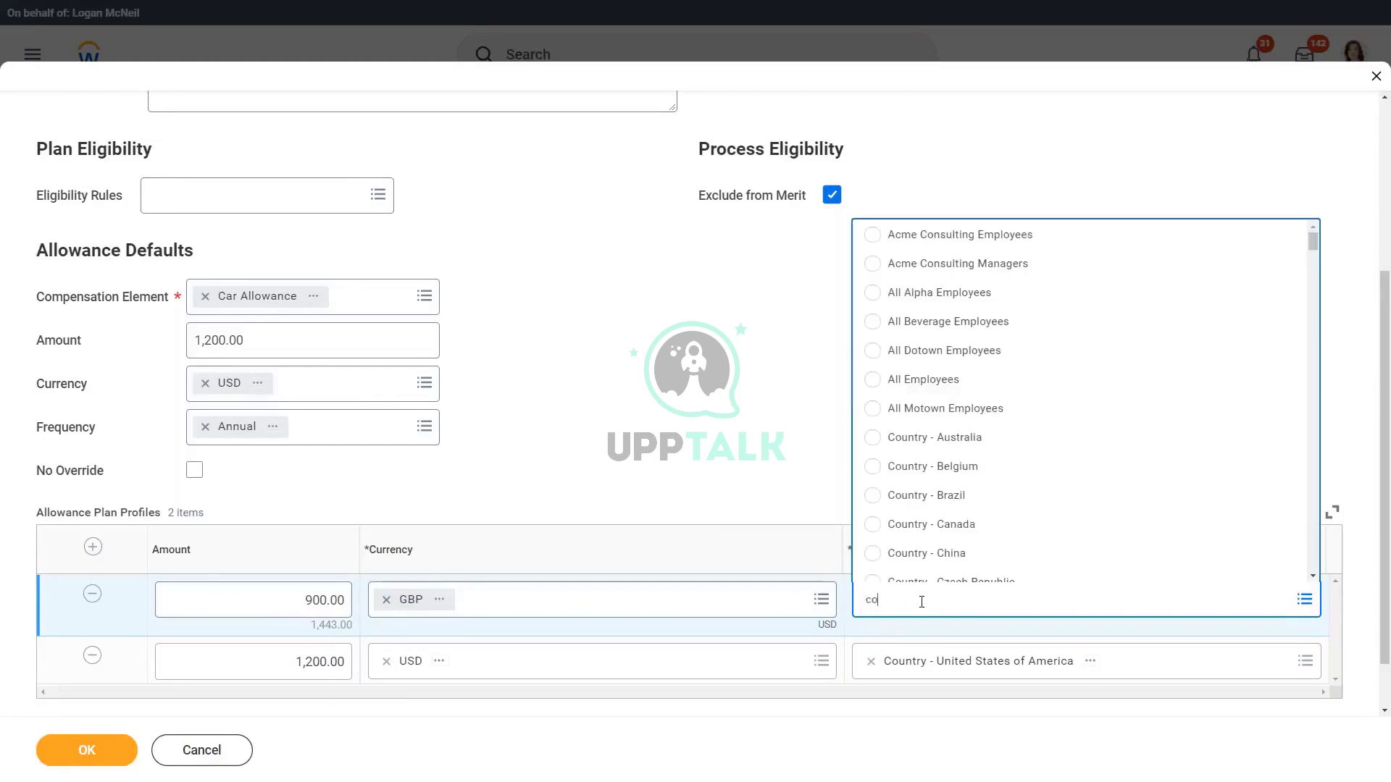
pyautogui.write('untry united kingdom')
pyautogui.press('Return')
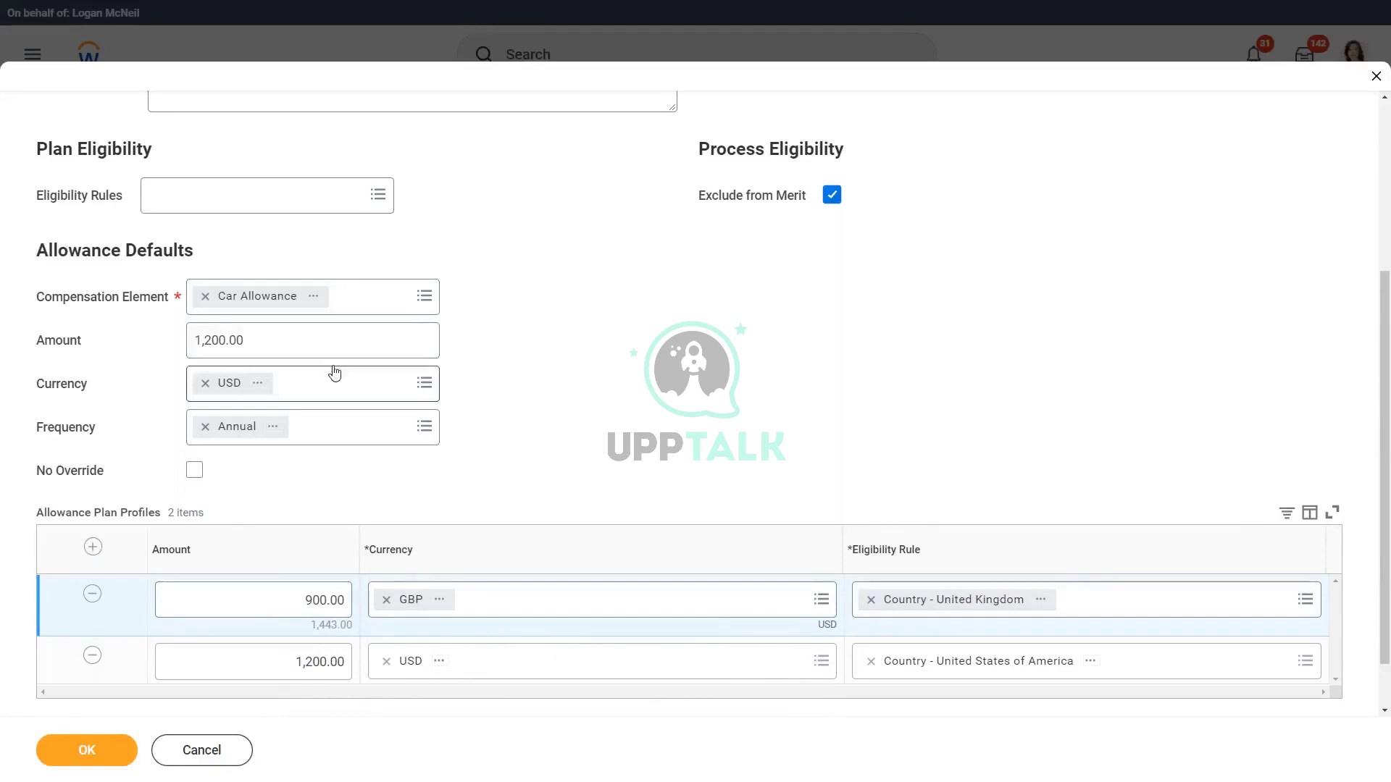
# Inspect the rule conditions behind the Country - United Kingdom eligibility rule and close its details.
pyautogui.scroll(-2, 640, 355)
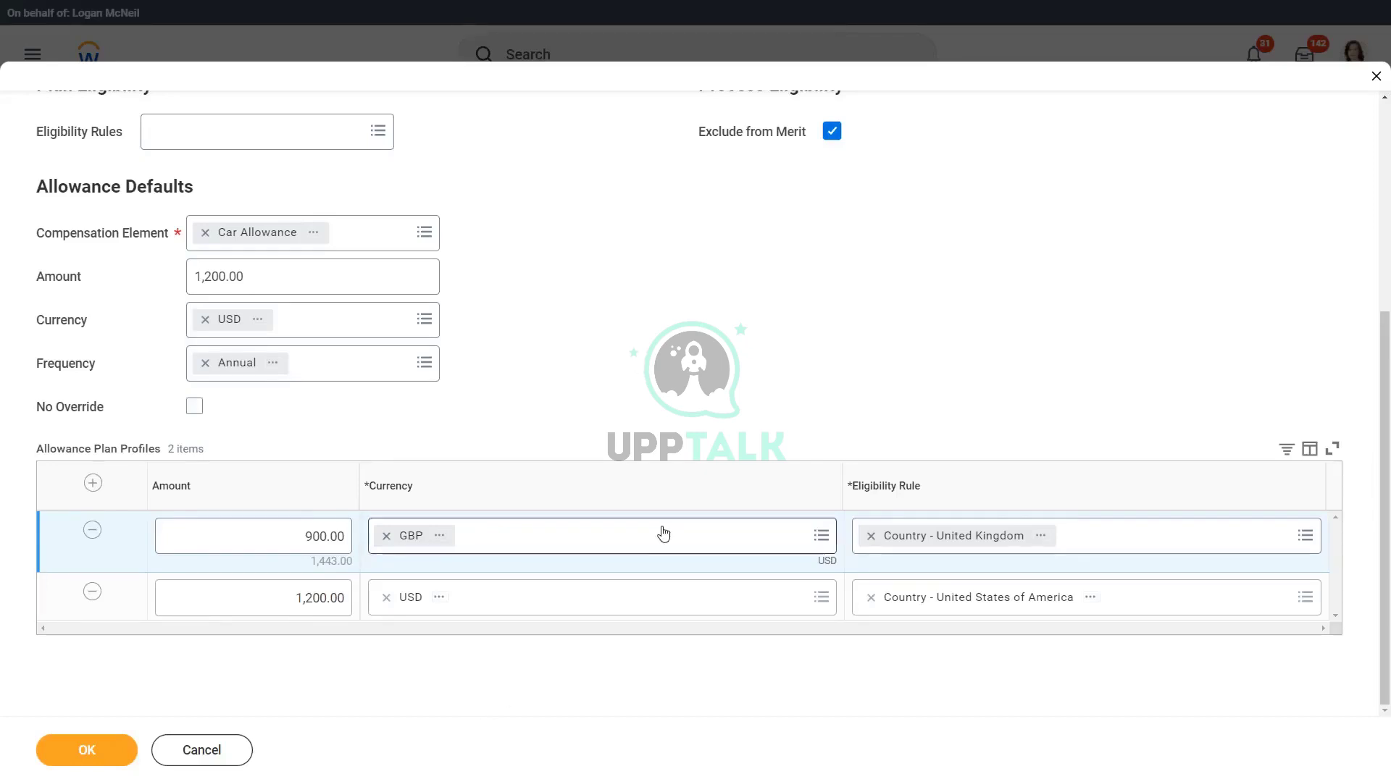
pyautogui.click(1043, 536)
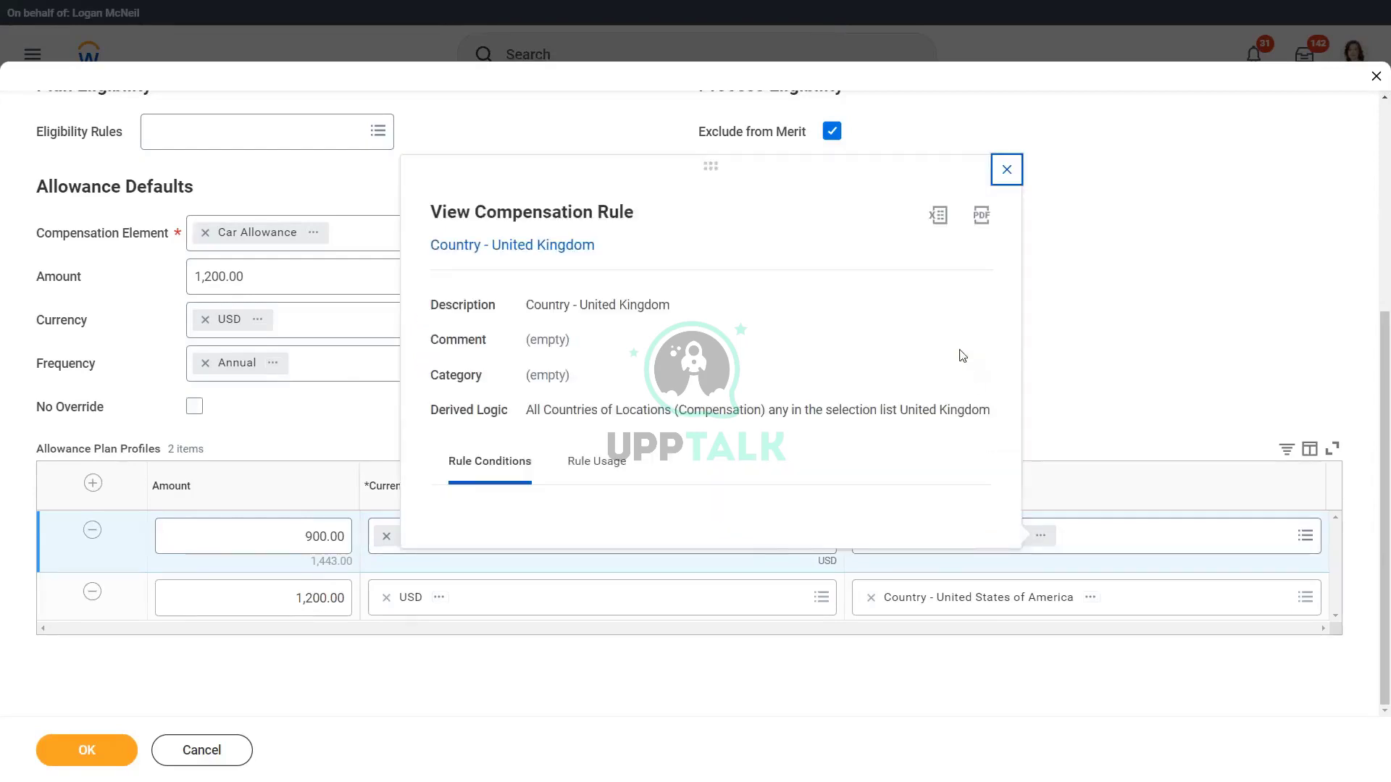
pyautogui.scroll(-1, 713, 470)
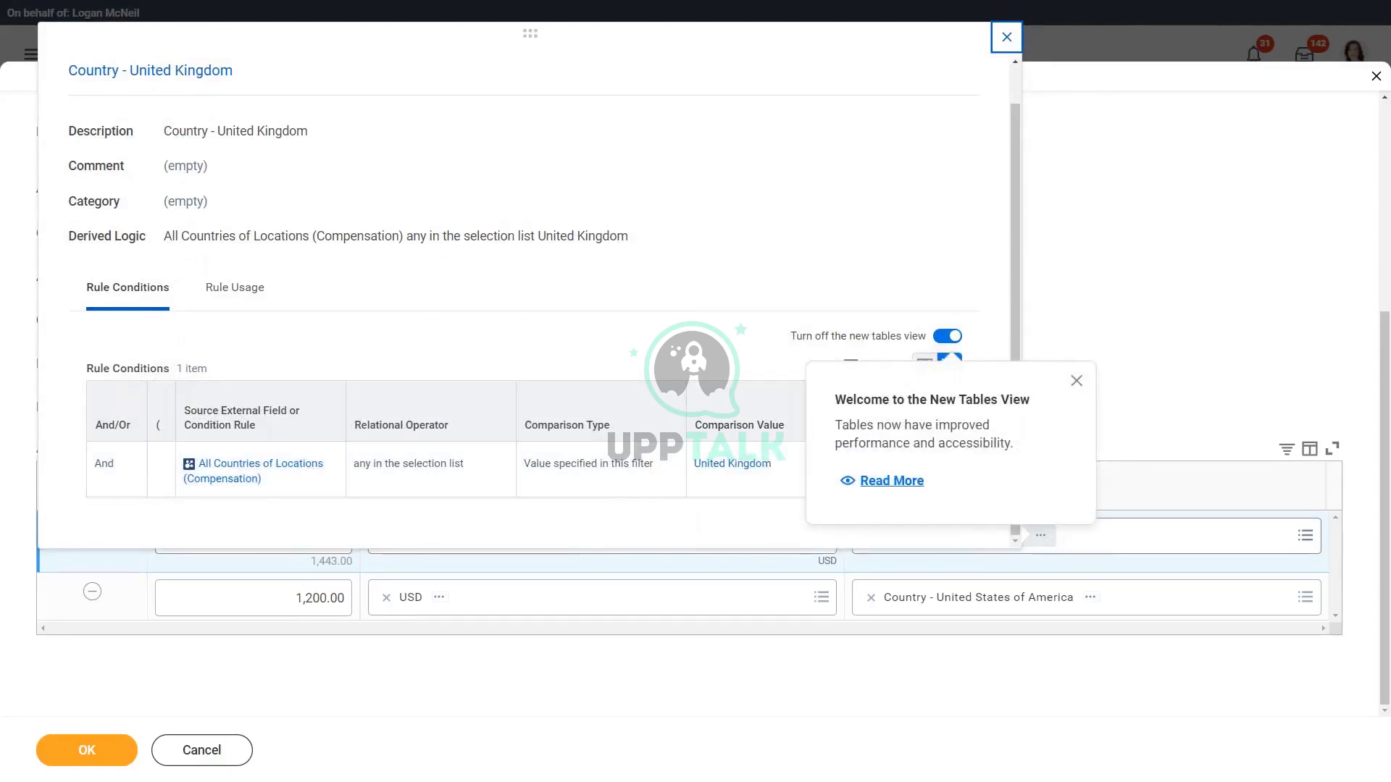
pyautogui.click(995, 42)
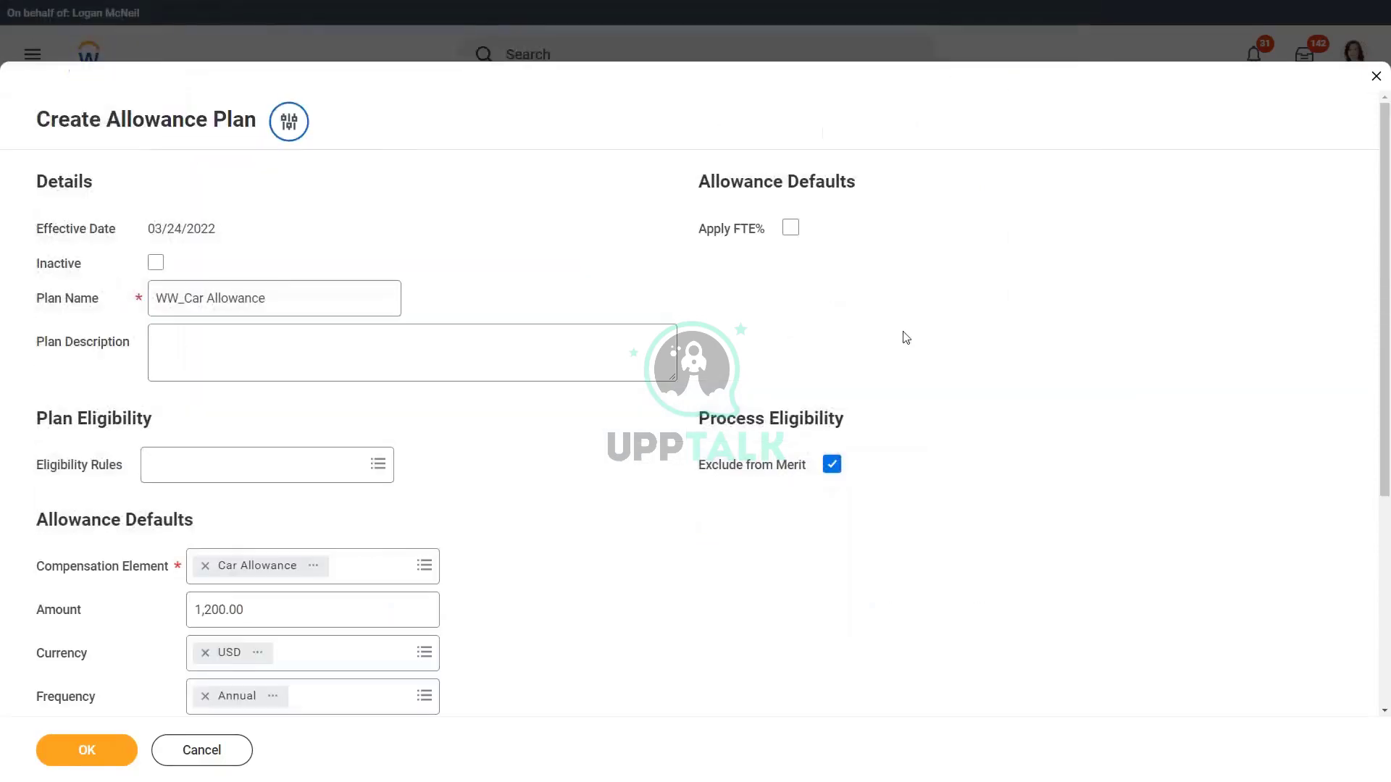
# Compare the plan-level Eligibility Rules field with the Eligibility Rule column of the allowance plan profiles.
pyautogui.scroll(-5, 930, 323)
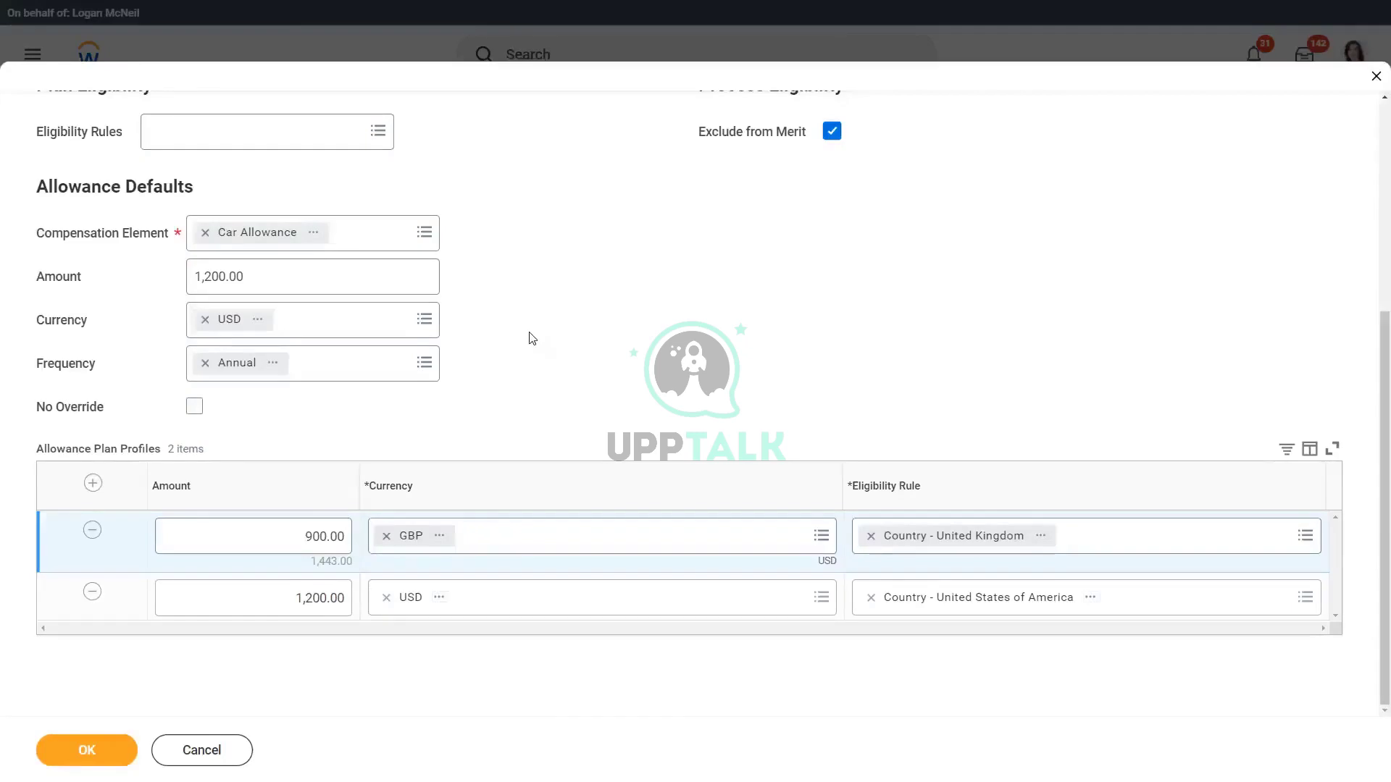
pyautogui.scroll(1, 533, 338)
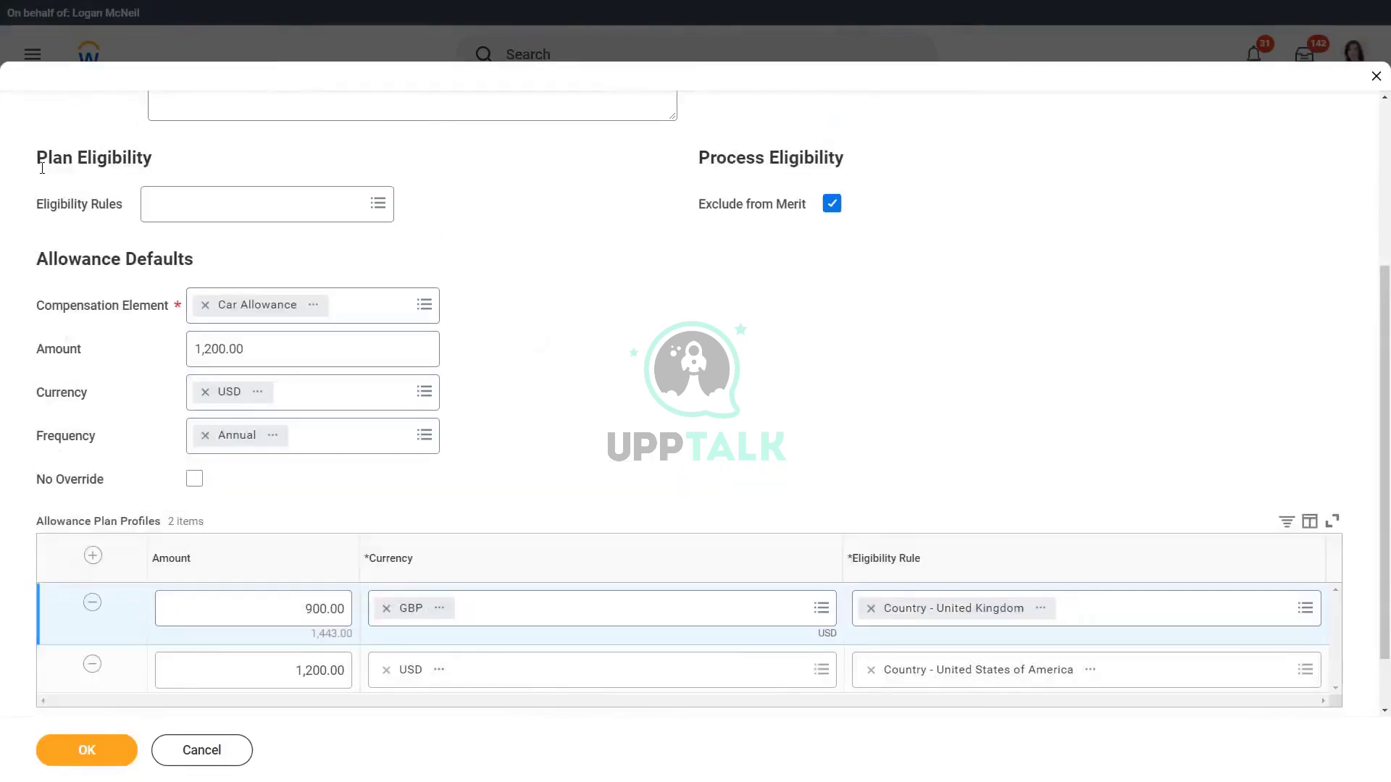
pyautogui.moveTo(38, 208); pyautogui.dragTo(122, 214)
pyautogui.click(539, 252)
pyautogui.moveTo(38, 208); pyautogui.dragTo(123, 214)
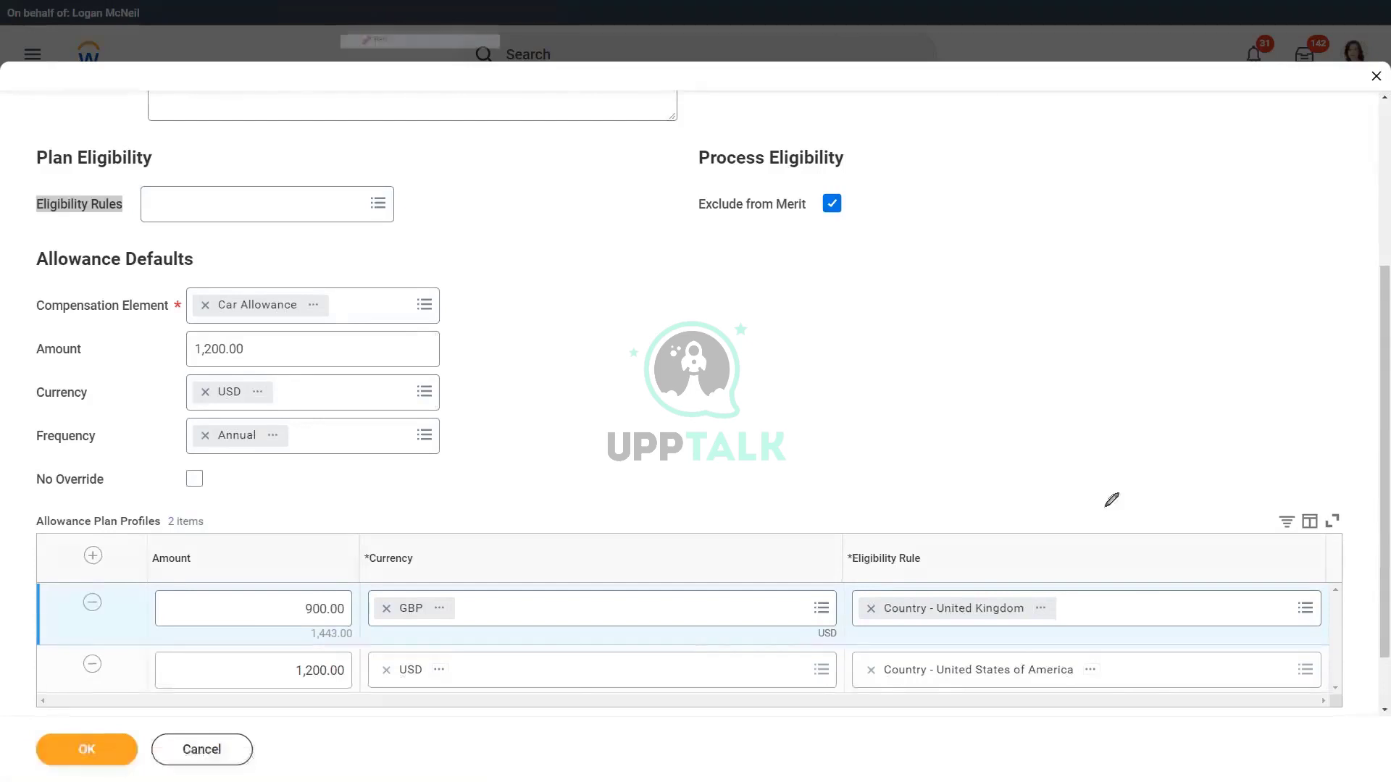
pyautogui.moveTo(1233, 553)
pyautogui.mouseDown()
pyautogui.moveTo(1162, 484)
pyautogui.moveTo(853, 545)
pyautogui.moveTo(891, 704)
pyautogui.moveTo(1151, 700)
pyautogui.moveTo(1207, 649)
pyautogui.moveTo(1243, 536)
pyautogui.mouseUp()
pyautogui.moveTo(415, 208)
pyautogui.mouseDown()
pyautogui.moveTo(246, 138)
pyautogui.moveTo(22, 138)
pyautogui.moveTo(134, 245)
pyautogui.mouseUp()
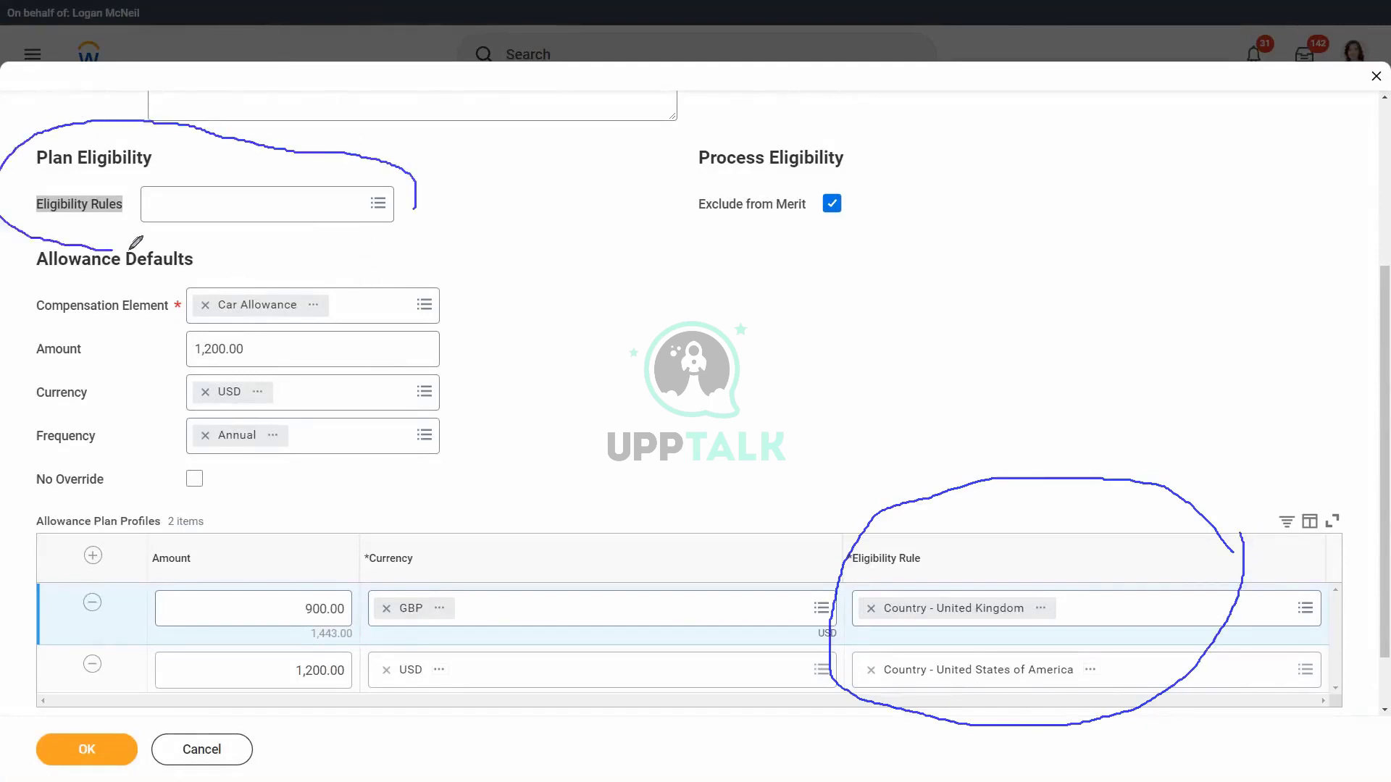
pyautogui.moveTo(133, 247)
pyautogui.mouseDown()
pyautogui.moveTo(258, 250)
pyautogui.moveTo(404, 174)
pyautogui.moveTo(402, 160)
pyautogui.moveTo(478, 196)
pyautogui.moveTo(446, 218)
pyautogui.moveTo(511, 174)
pyautogui.moveTo(500, 154)
pyautogui.mouseUp()
pyautogui.moveTo(1026, 355)
pyautogui.mouseDown()
pyautogui.moveTo(1028, 390)
pyautogui.moveTo(1057, 378)
pyautogui.moveTo(999, 326)
pyautogui.moveTo(1047, 416)
pyautogui.moveTo(1061, 407)
pyautogui.moveTo(1055, 330)
pyautogui.mouseUp()
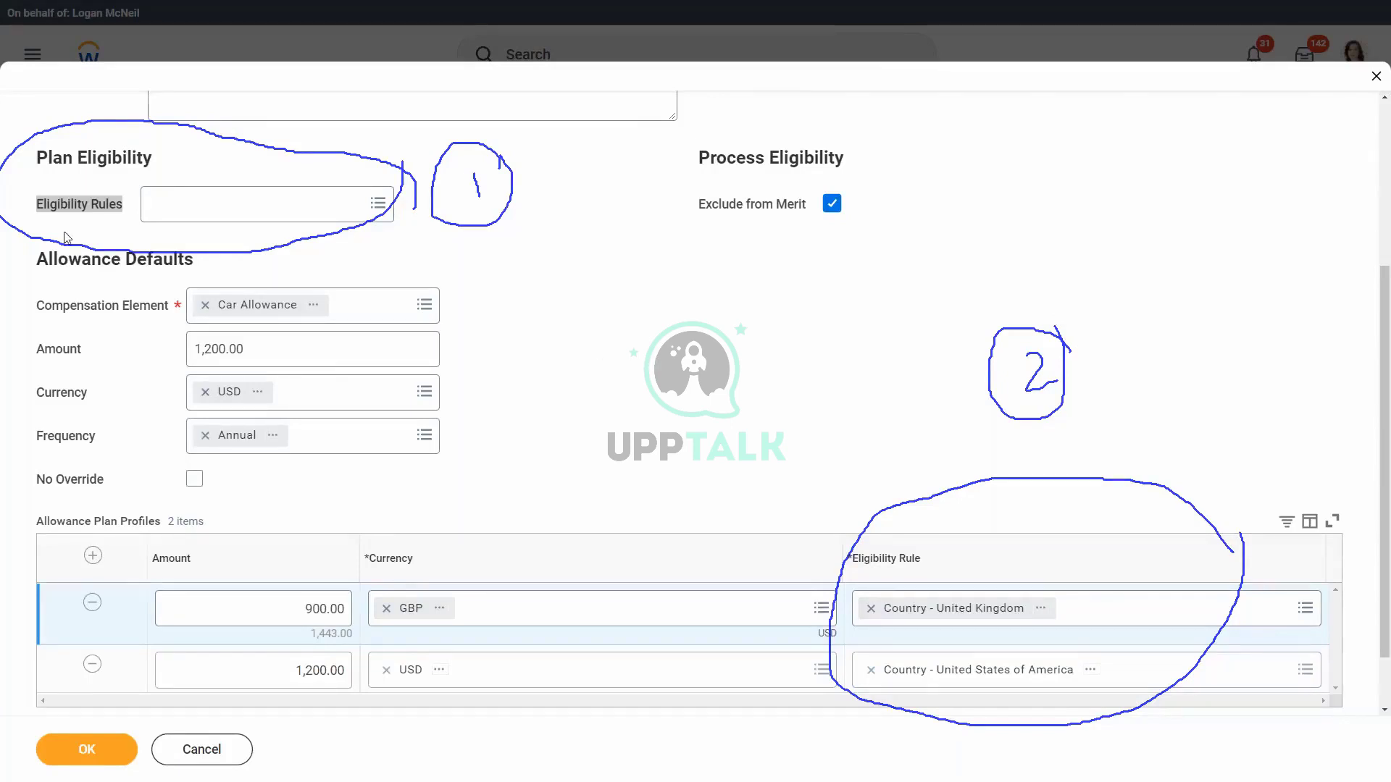
pyautogui.click(73, 206)
pyautogui.click(241, 198)
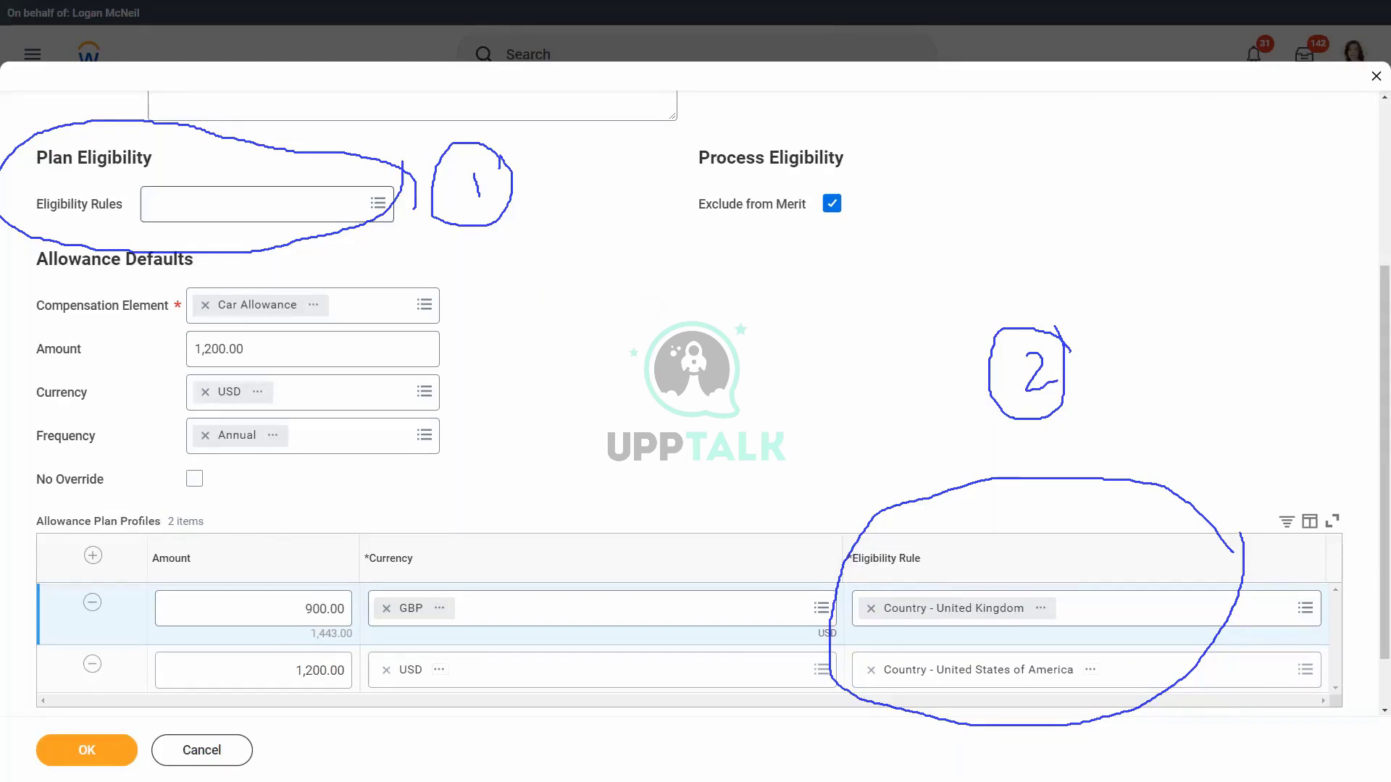
pyautogui.click(102, 210)
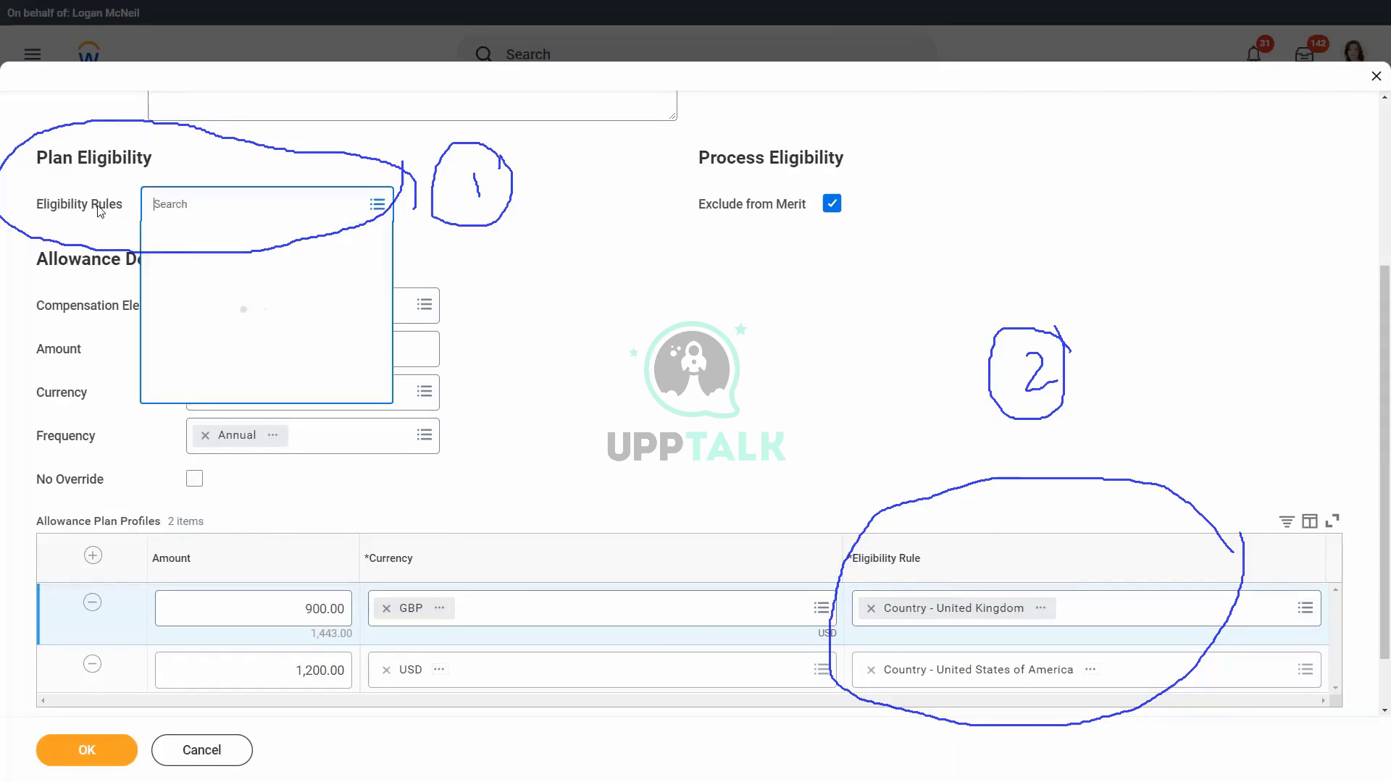
pyautogui.click(645, 228)
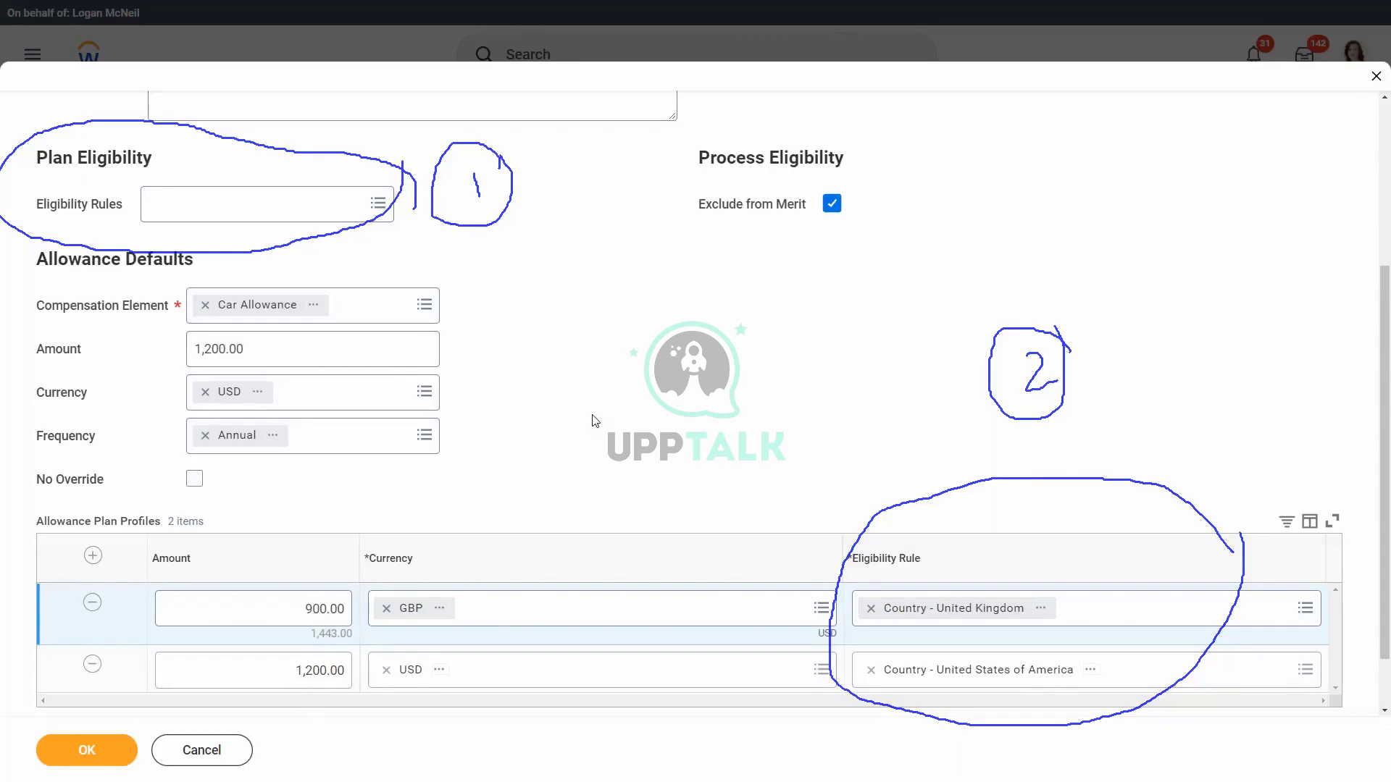
pyautogui.moveTo(278, 617)
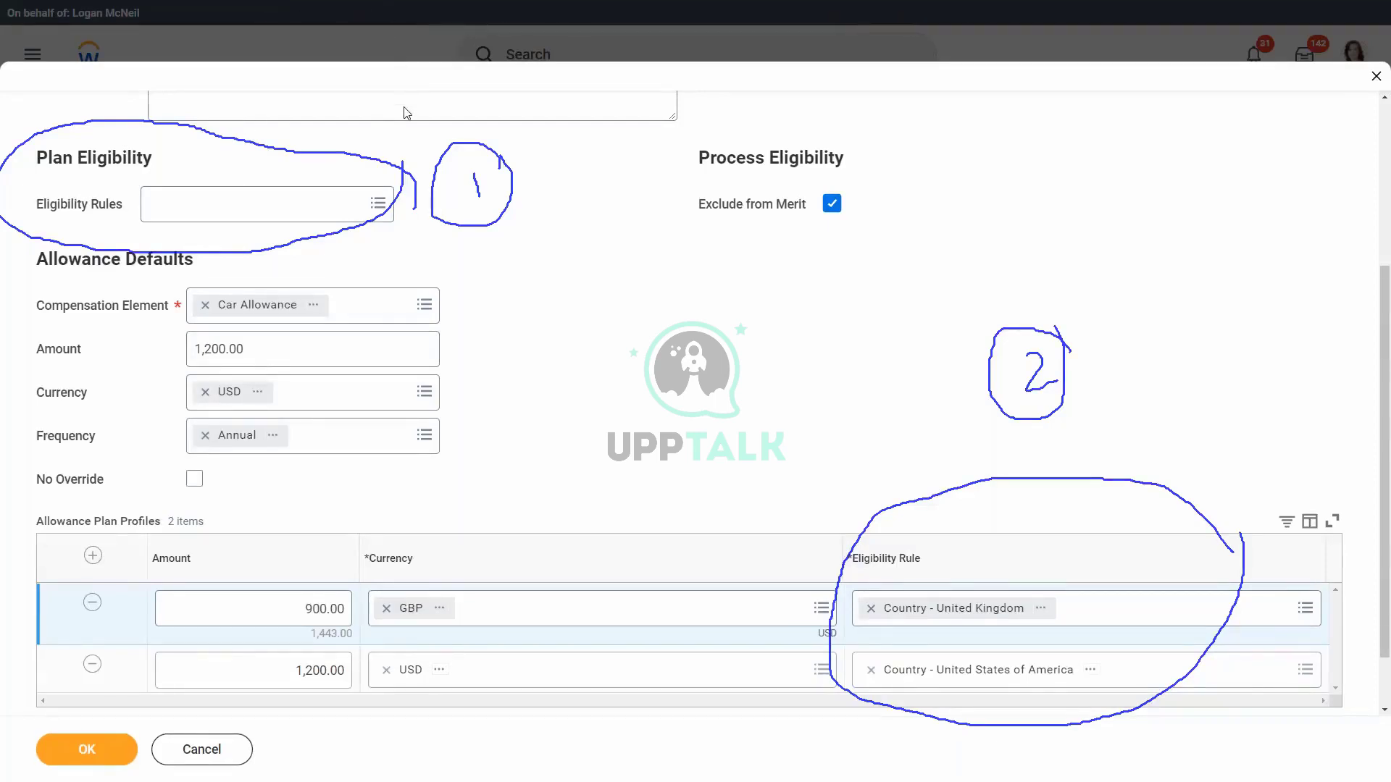
pyautogui.press('Escape')
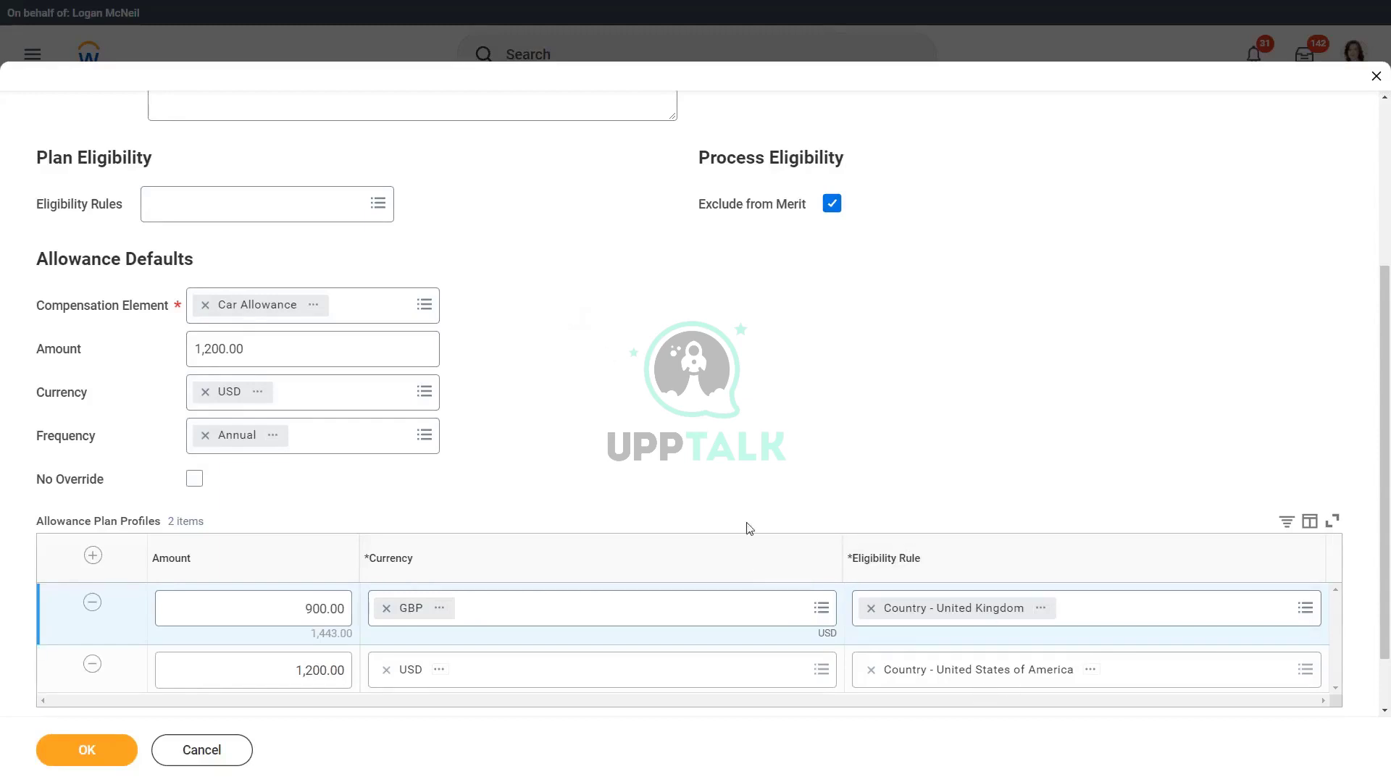
pyautogui.click(235, 349)
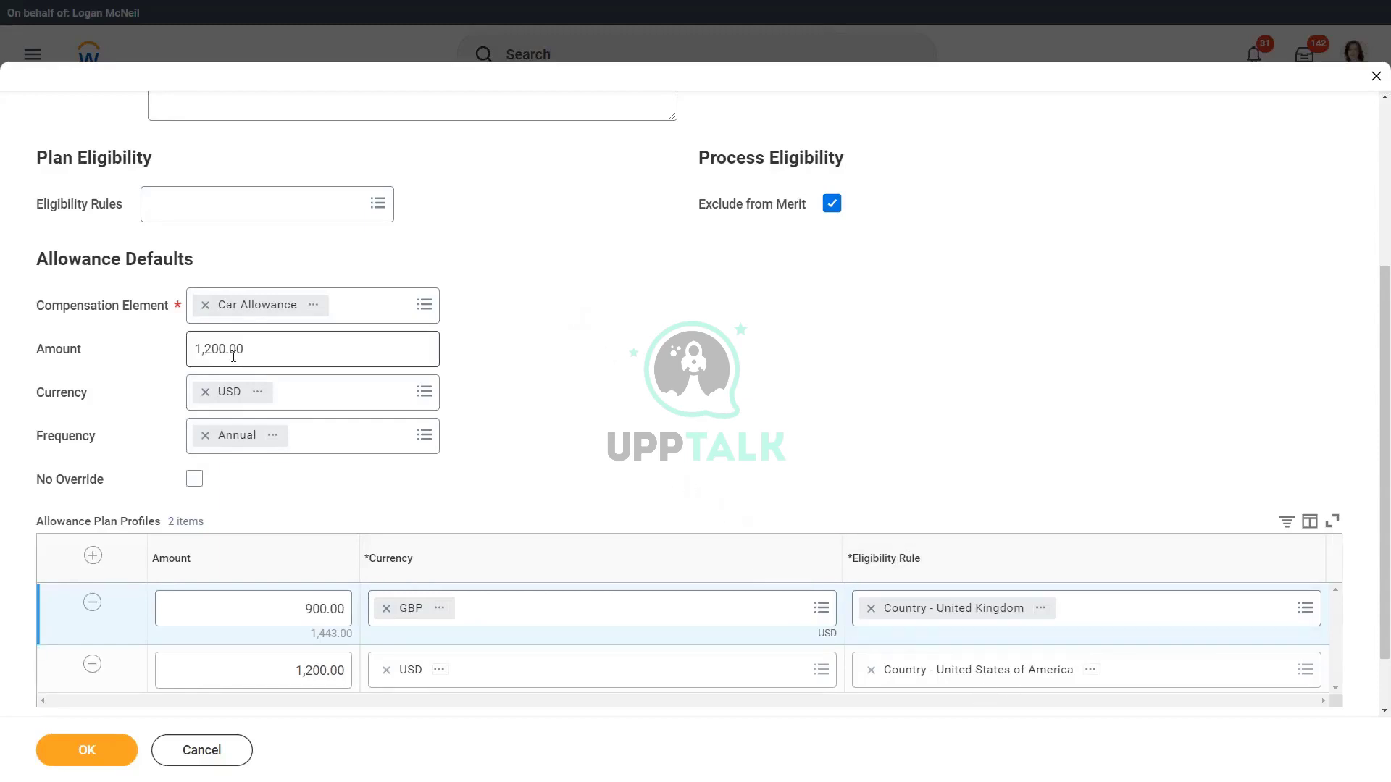
pyautogui.moveTo(249, 350); pyautogui.dragTo(172, 371)
pyautogui.click(624, 335)
pyautogui.click(263, 350)
pyautogui.click(486, 347)
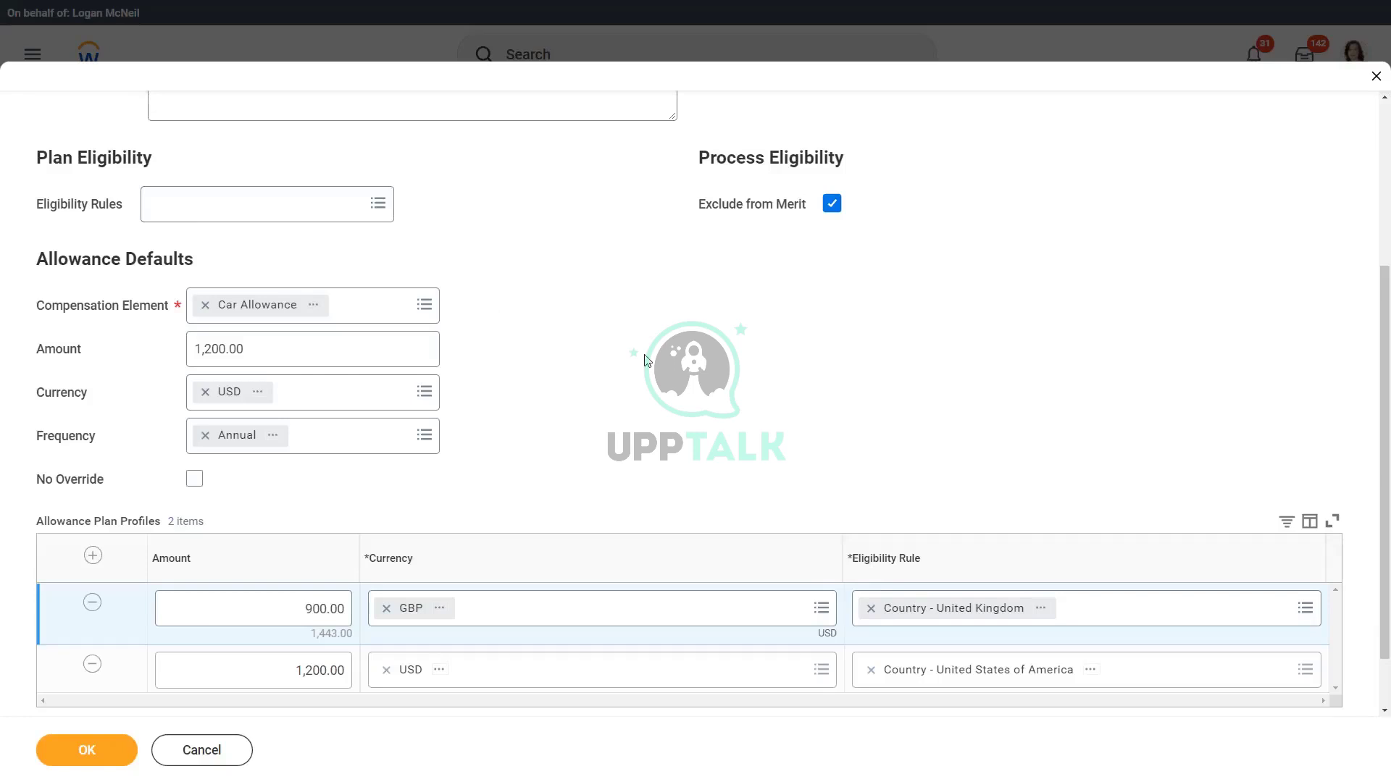
# Submit the WW_Car Allowance plan with its two profiles and review the plan eligibility on the summary.
pyautogui.click(84, 753)
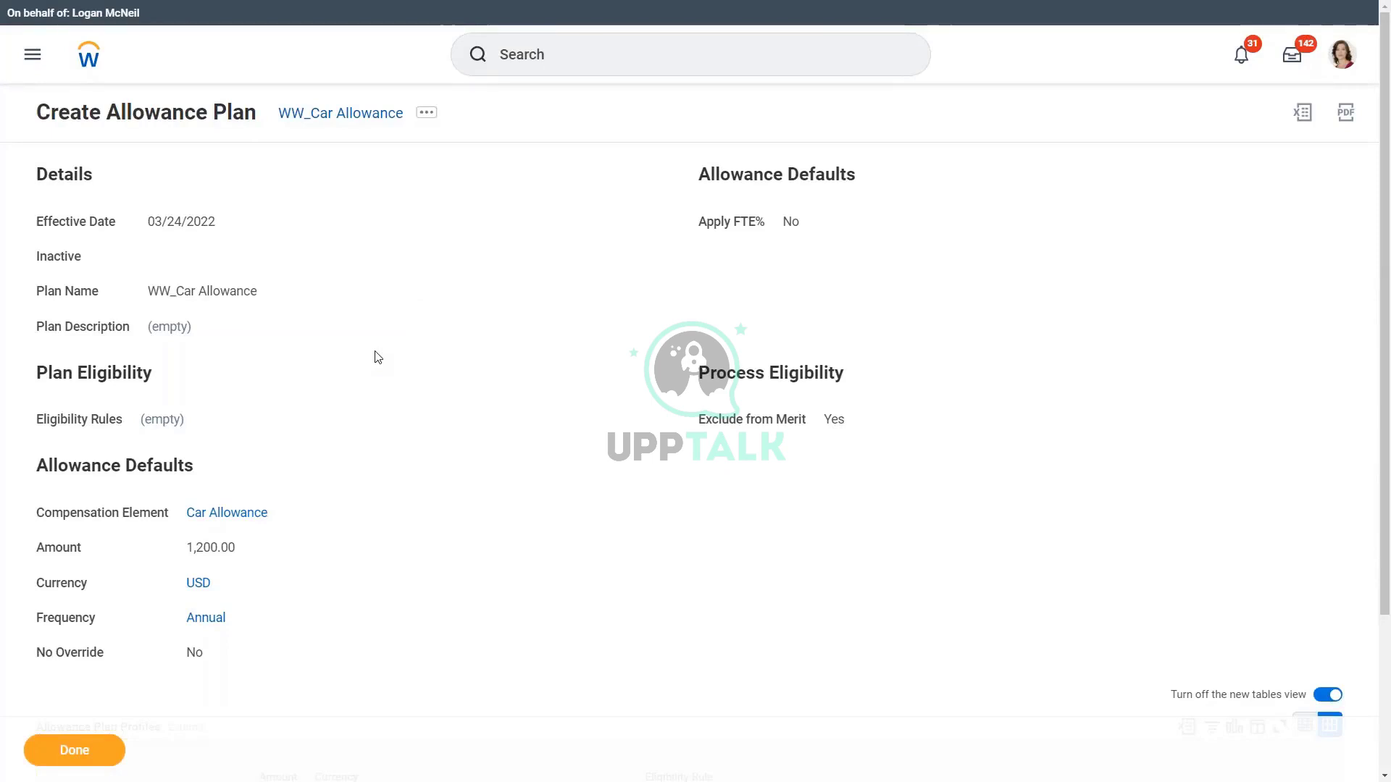
pyautogui.moveTo(142, 419); pyautogui.dragTo(394, 391)
pyautogui.click(395, 387)
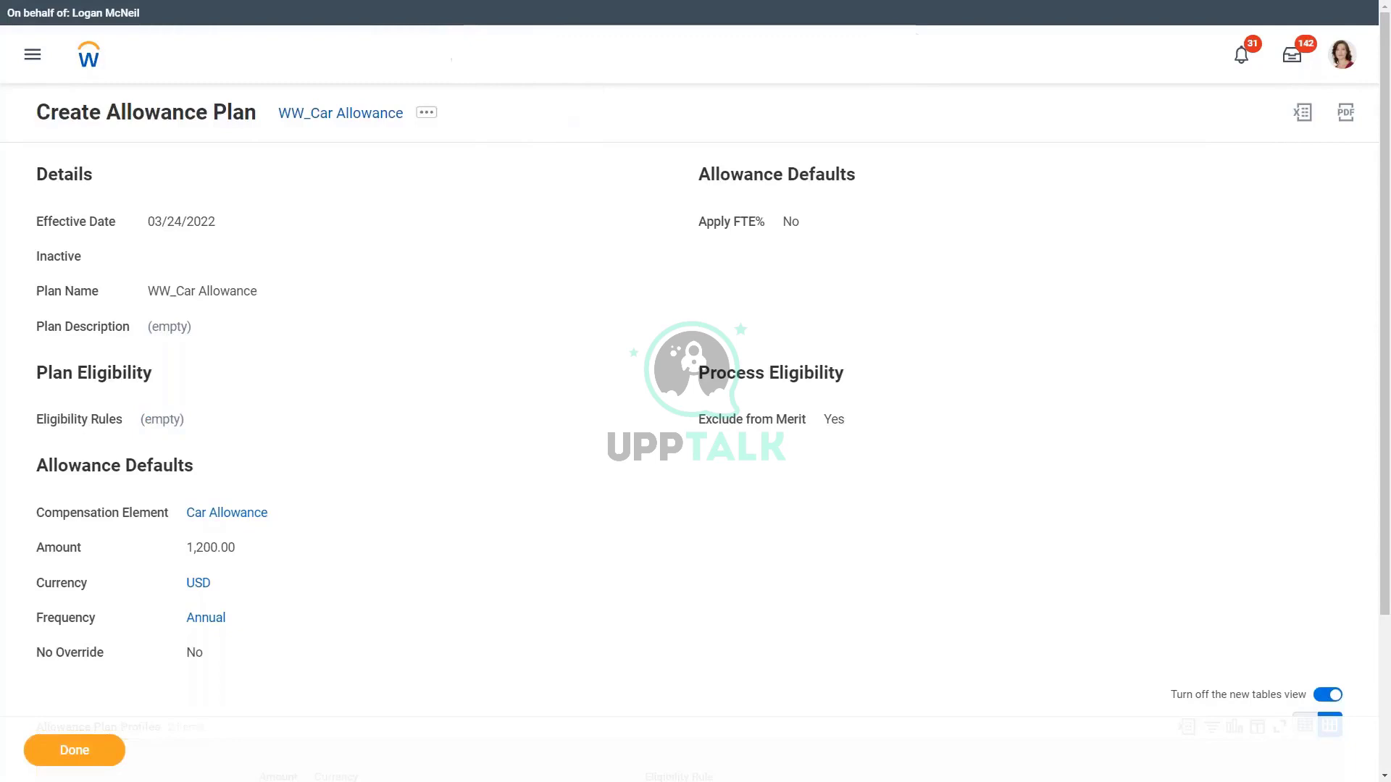
# Search for "create comp elig rule" and open the Create Compensation Eligibility Rule task.
pyautogui.click(452, 58)
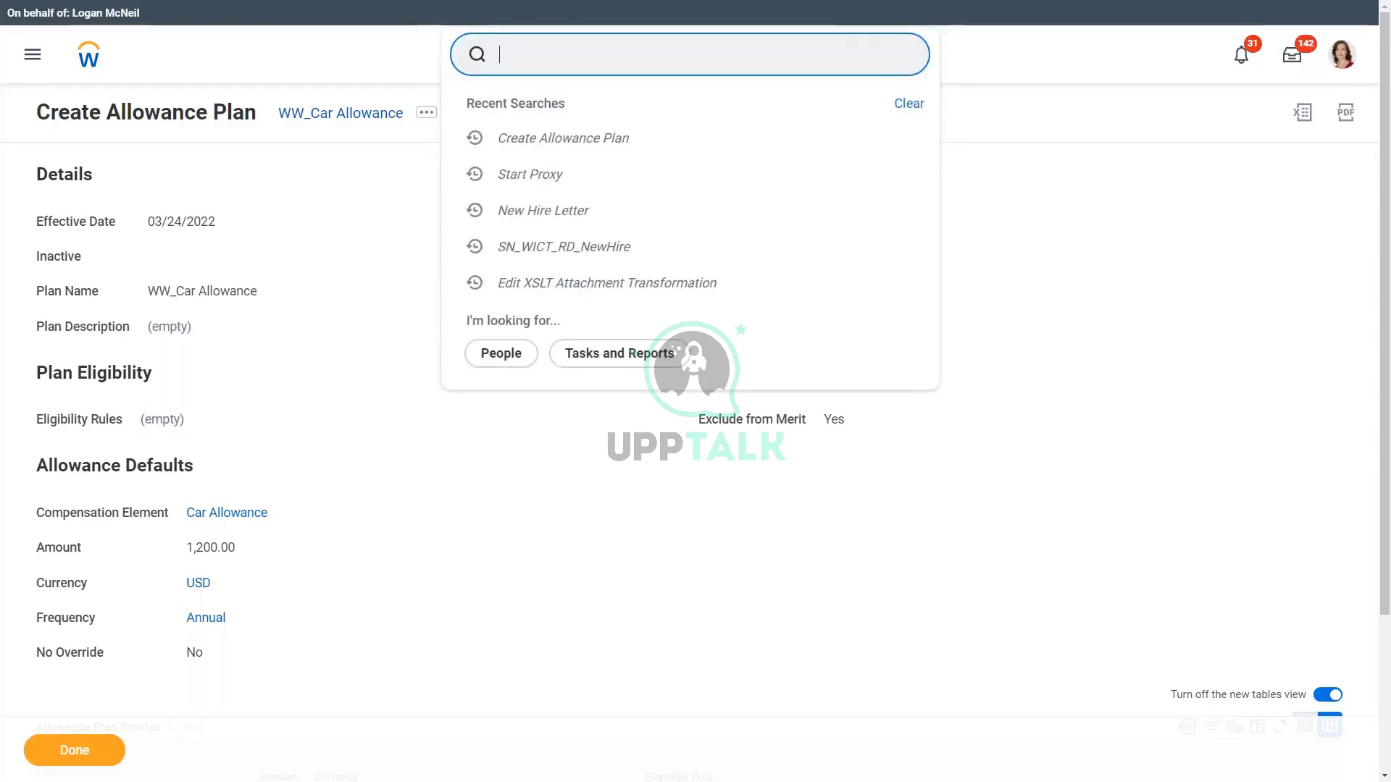
pyautogui.write('create comp elig rule')
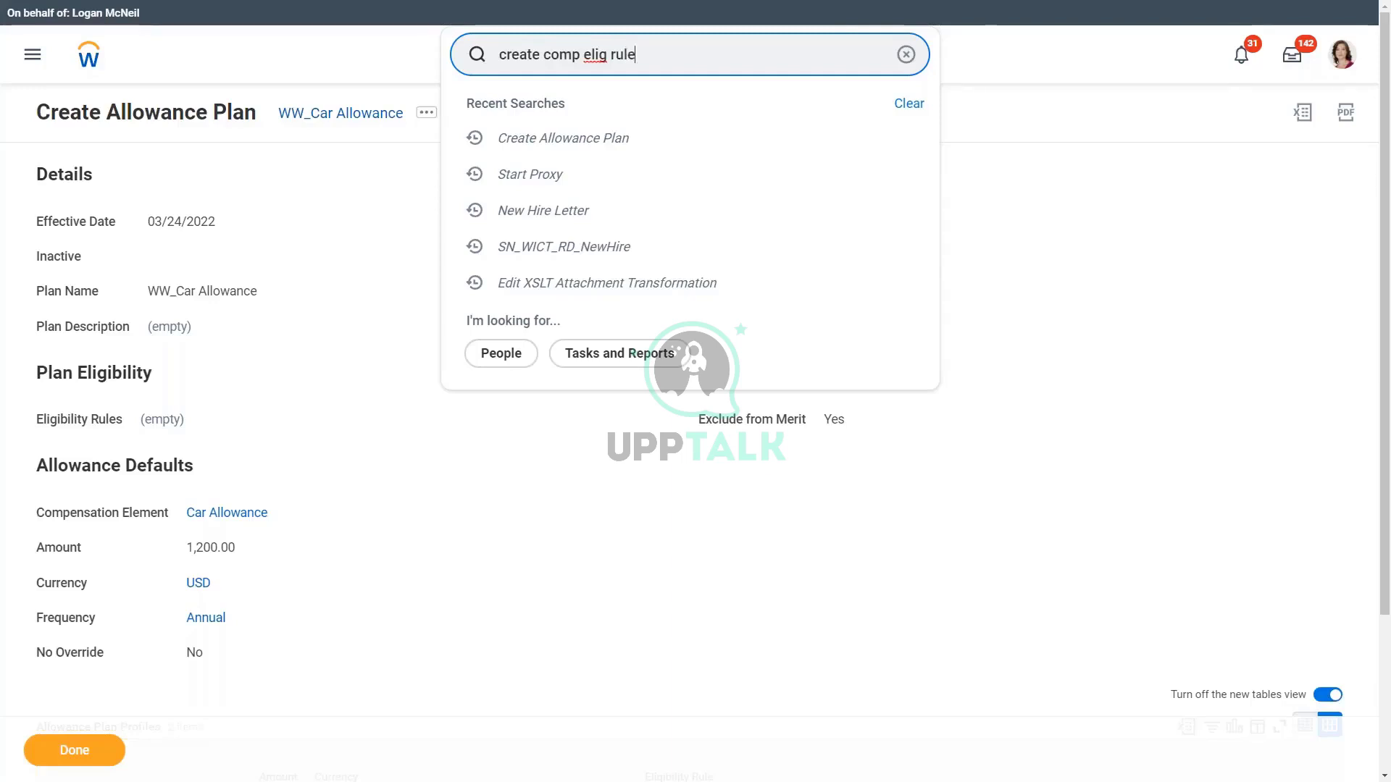
pyautogui.press('Return')
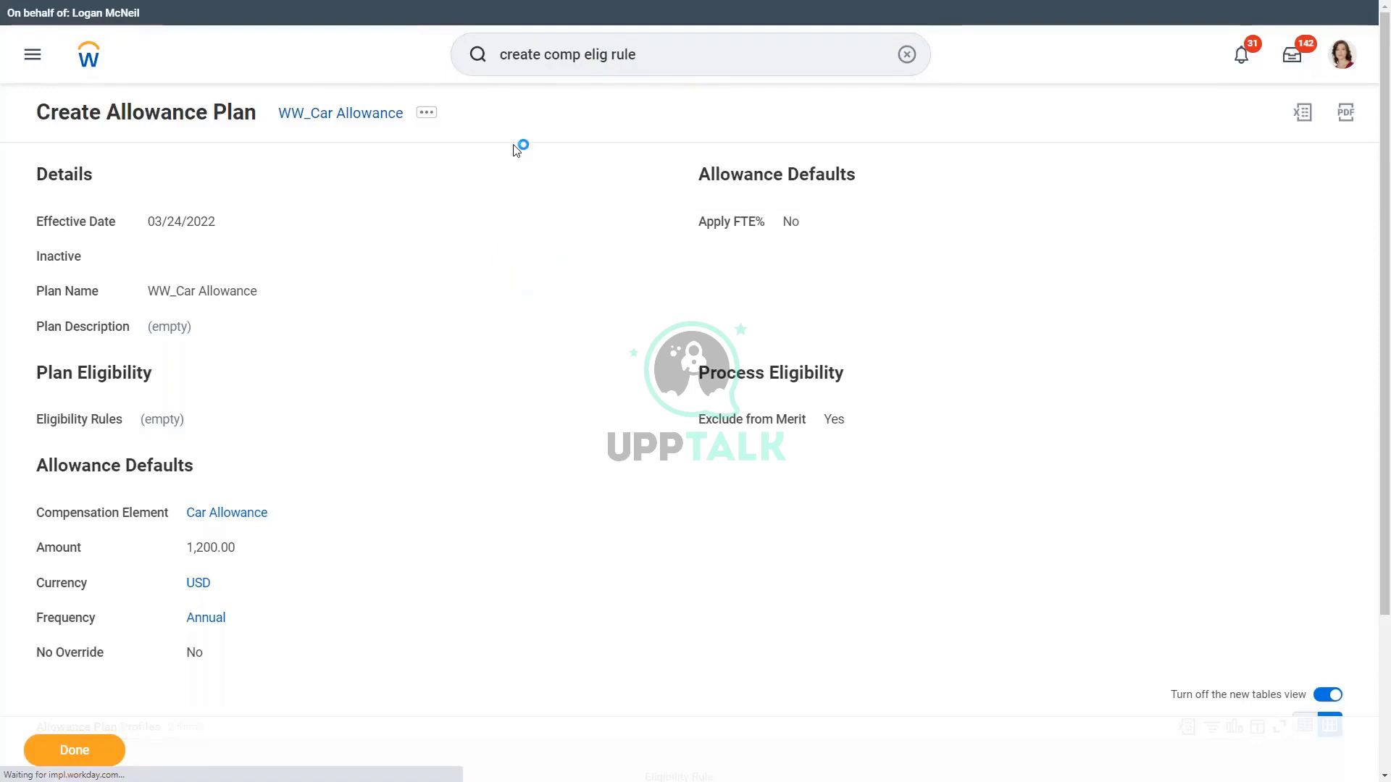
# Enter WW_Managers or Above as the description of the new compensation eligibility rule.
pyautogui.write('WW_')
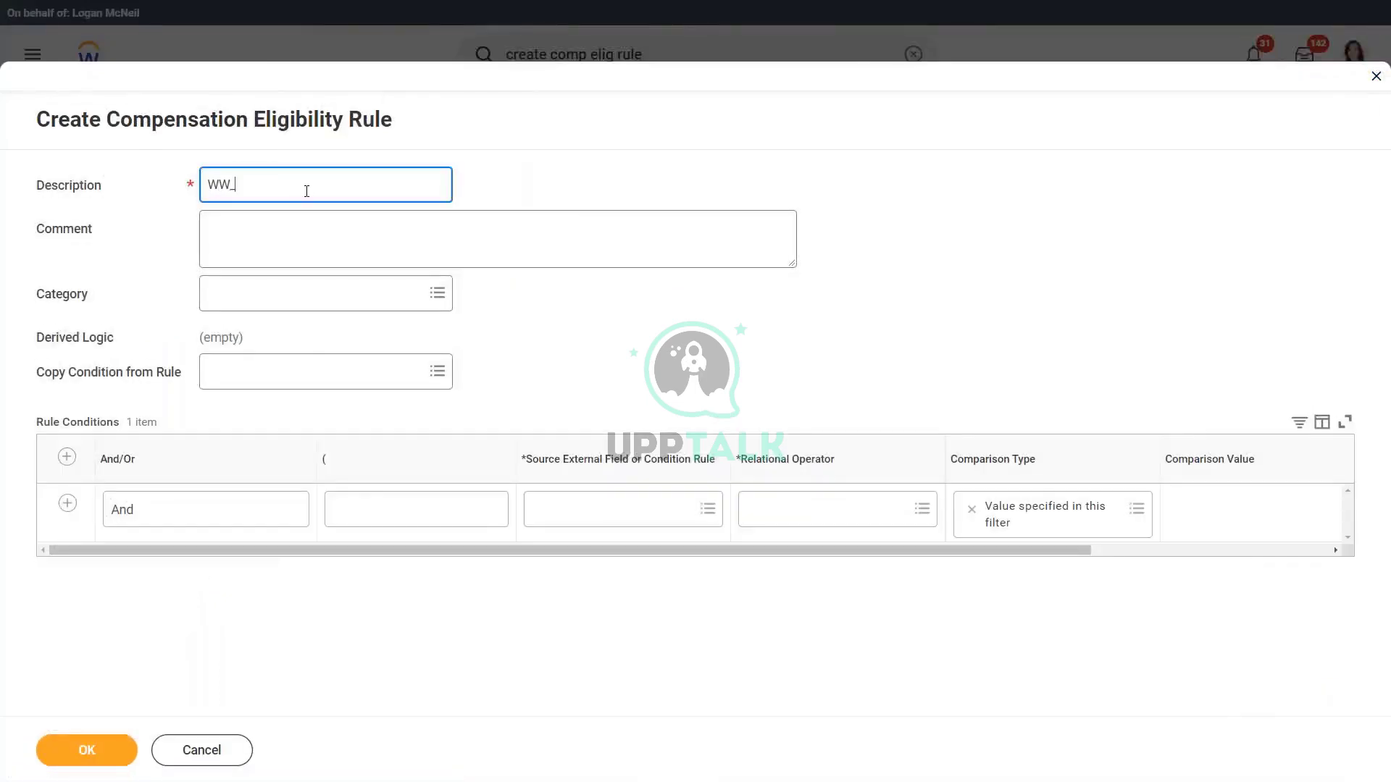
pyautogui.write('Managers or Above')
pyautogui.press('End')
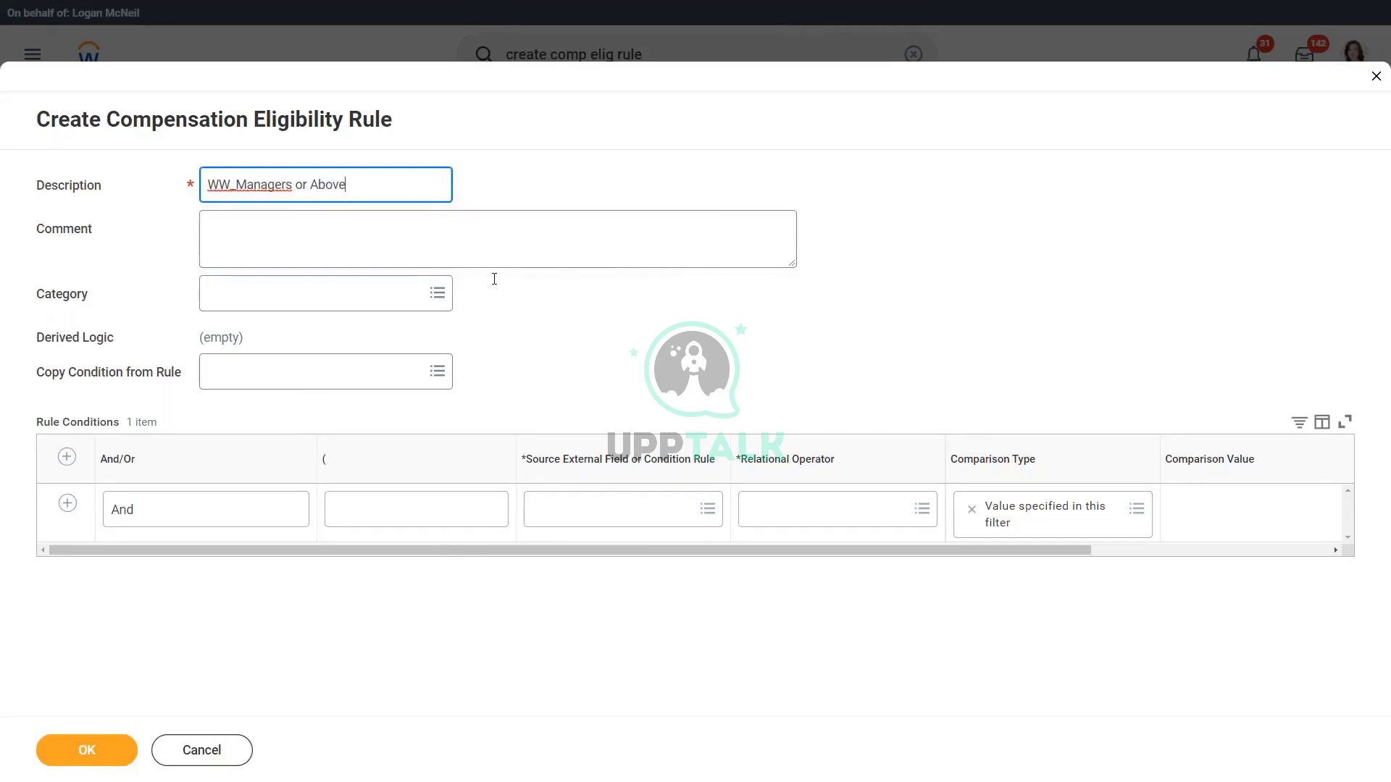
# Set the first rule condition's source external field to Management Level (Compensation).
pyautogui.click(629, 516)
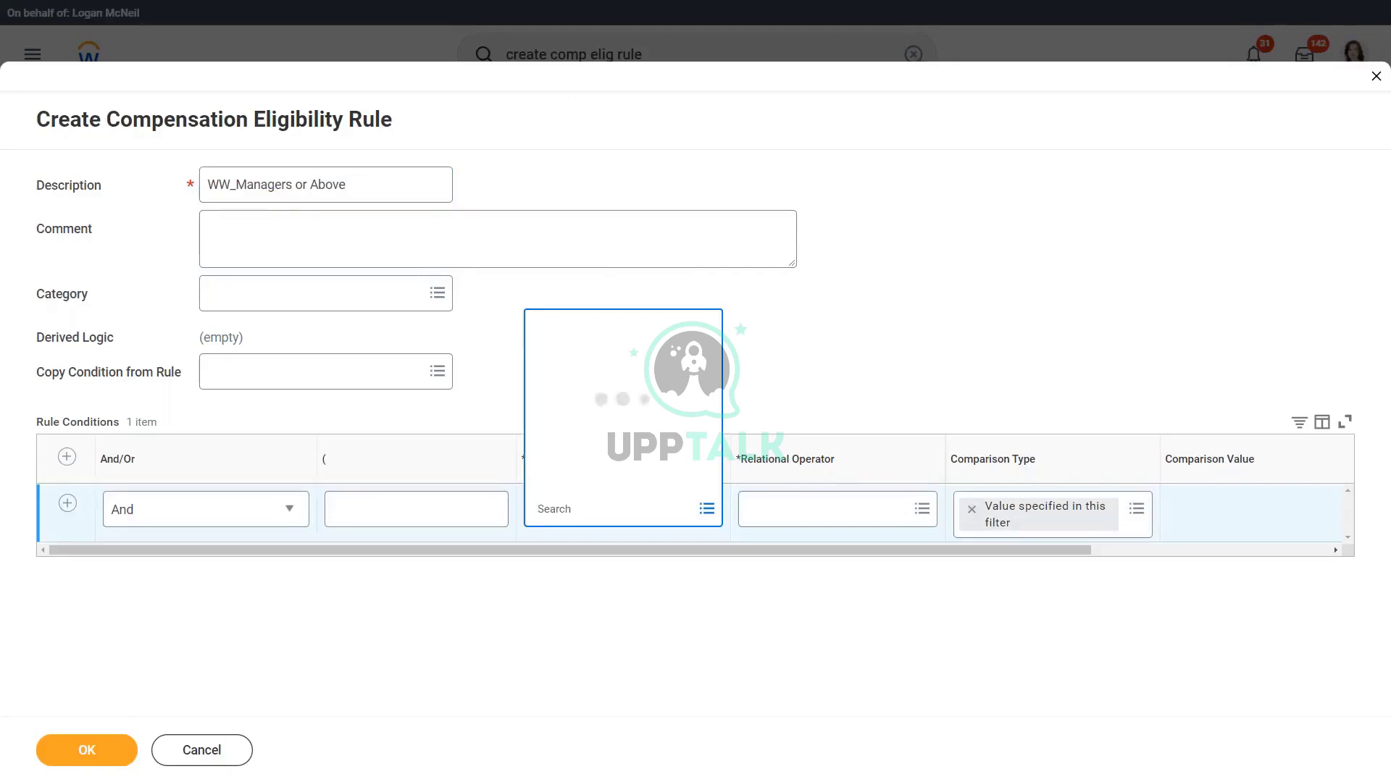
pyautogui.write('management level comp')
pyautogui.press('Return')
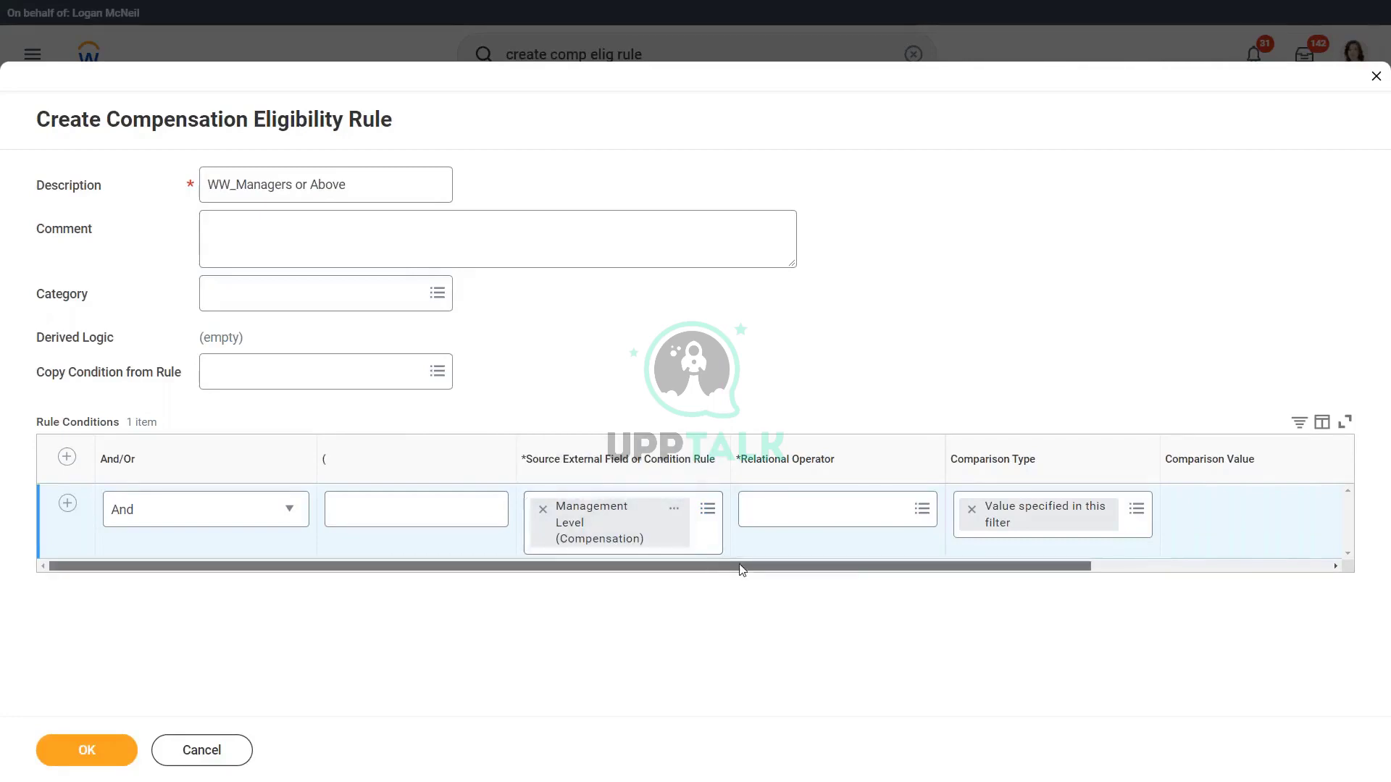
# Set the relational operator of the Management Level (Compensation) condition to "any in the selection list".
pyautogui.hscroll(3, 740, 569)
pyautogui.click(645, 519)
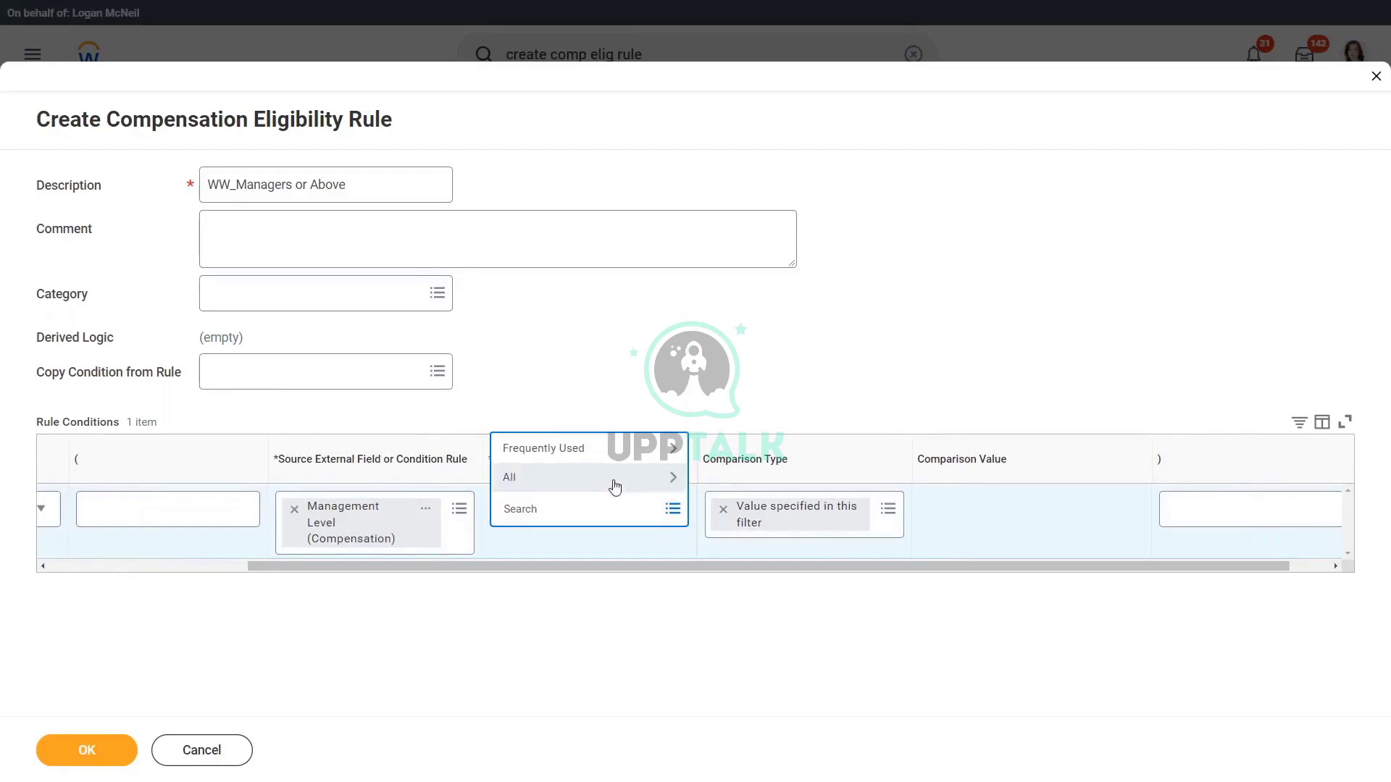
pyautogui.click(593, 395)
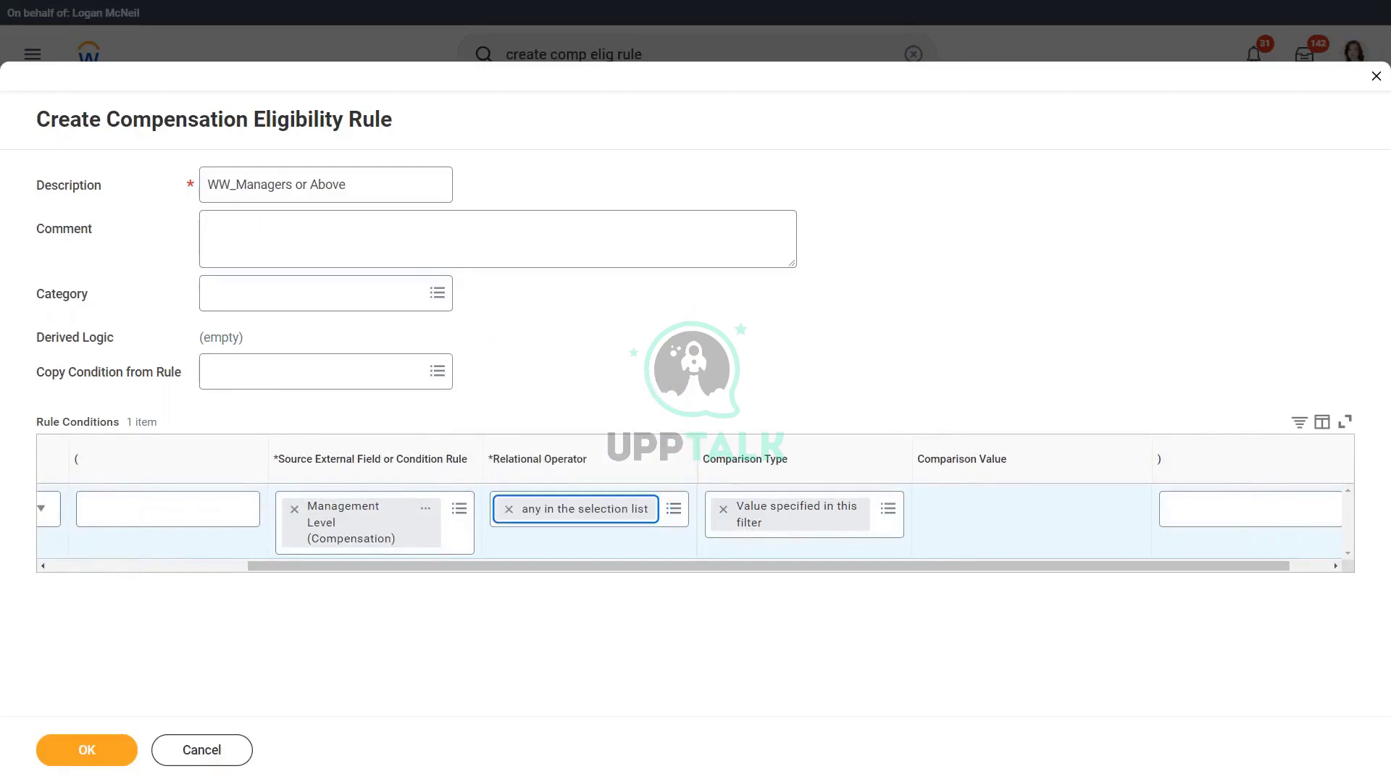
# Choose 6 Manager, 5 Director, 4 Vice President, 3 Executive Vice President and 2 Chief Executive Officer as comparison values, and save the rule.
pyautogui.hscroll(2, 869, 577)
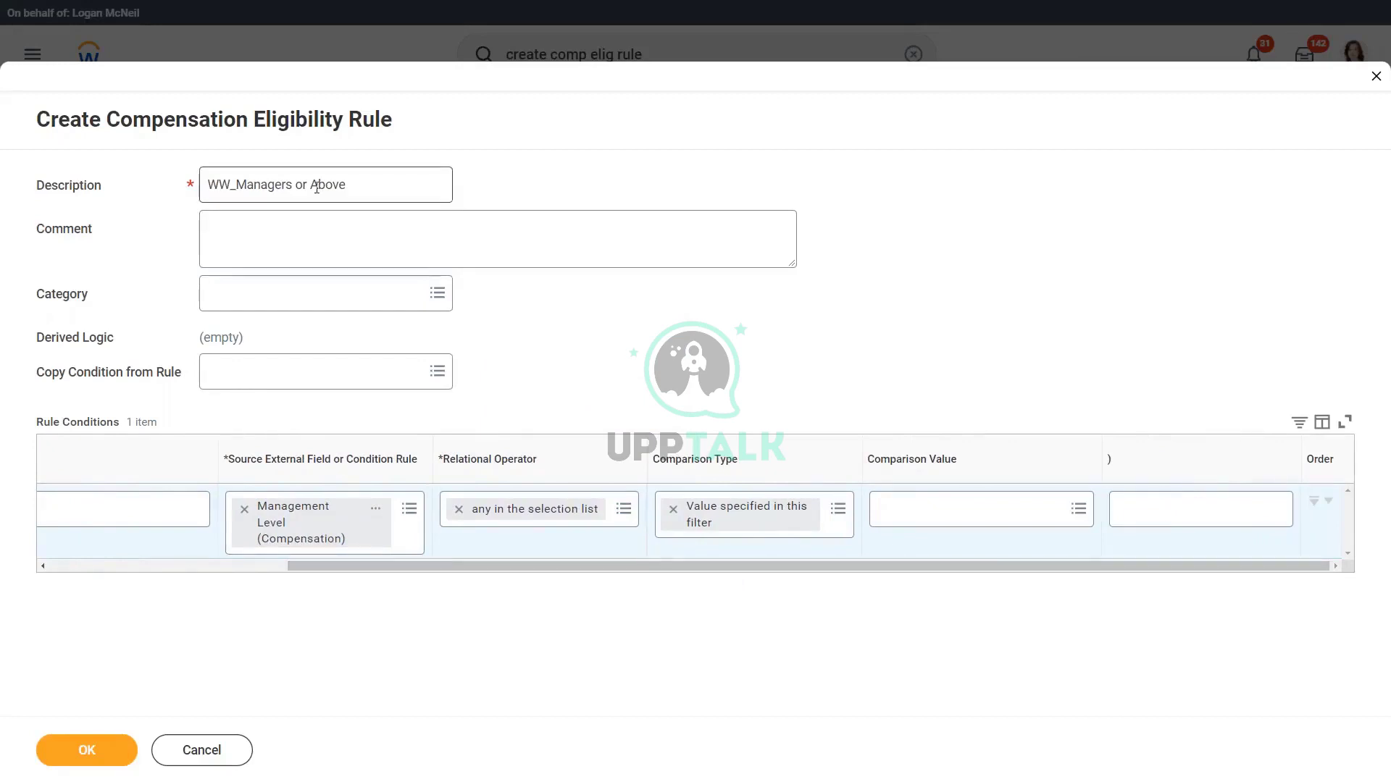
pyautogui.click(964, 509)
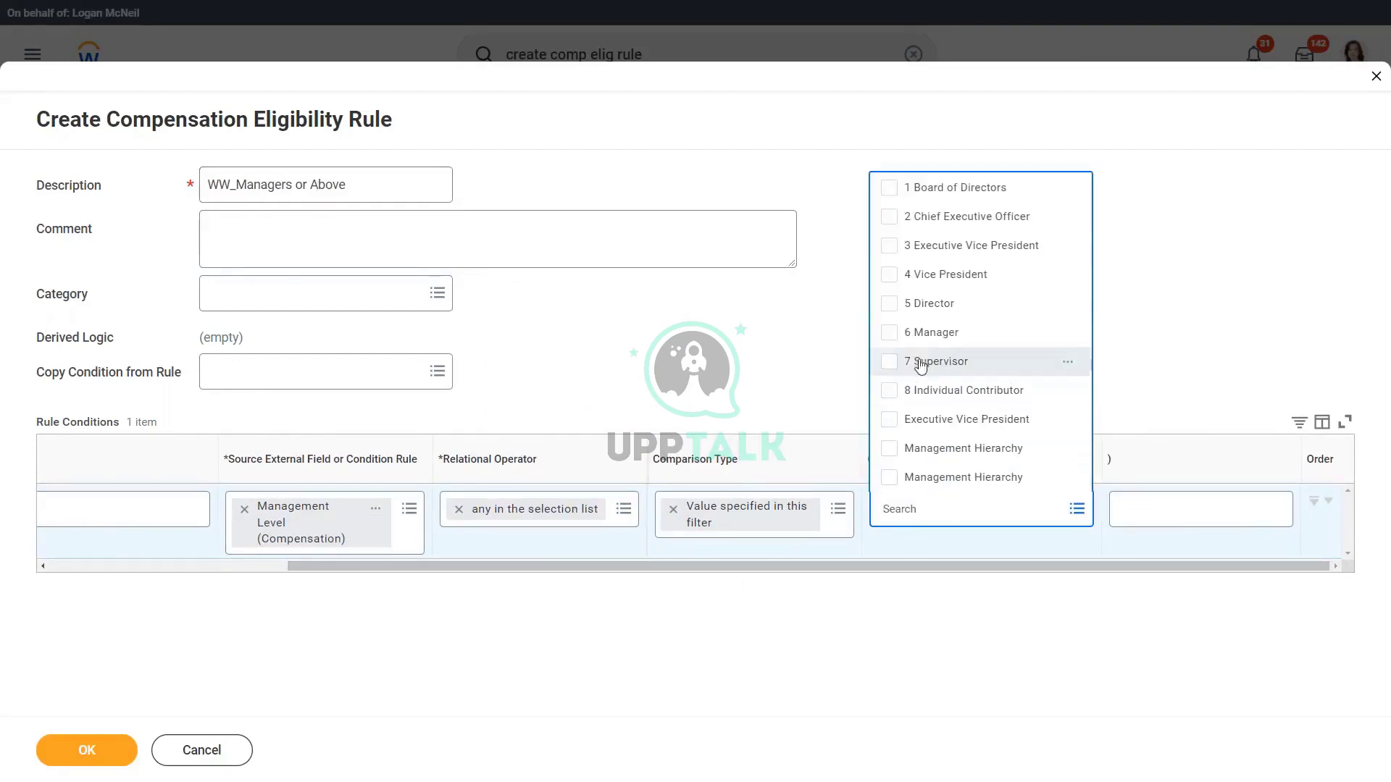
pyautogui.click(924, 336)
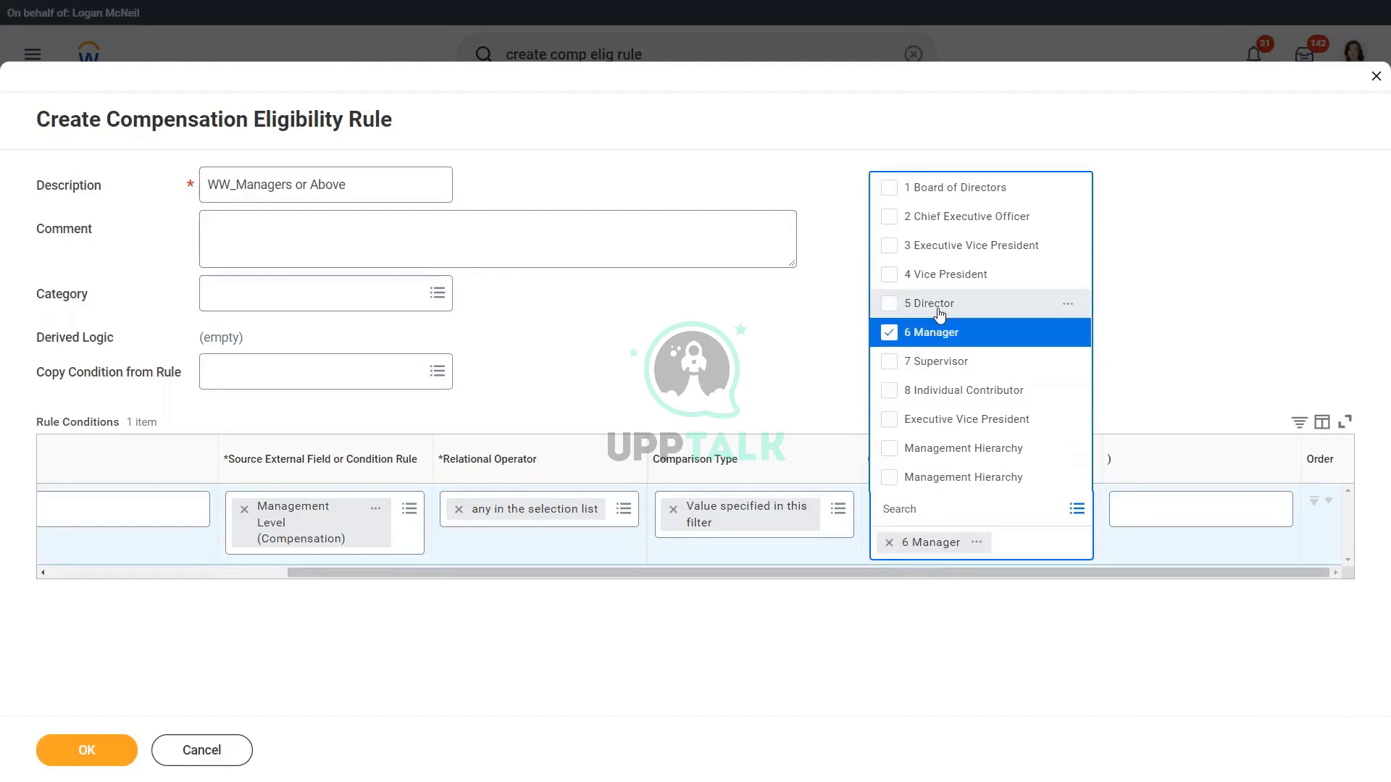
pyautogui.click(940, 312)
pyautogui.click(937, 281)
pyautogui.click(938, 250)
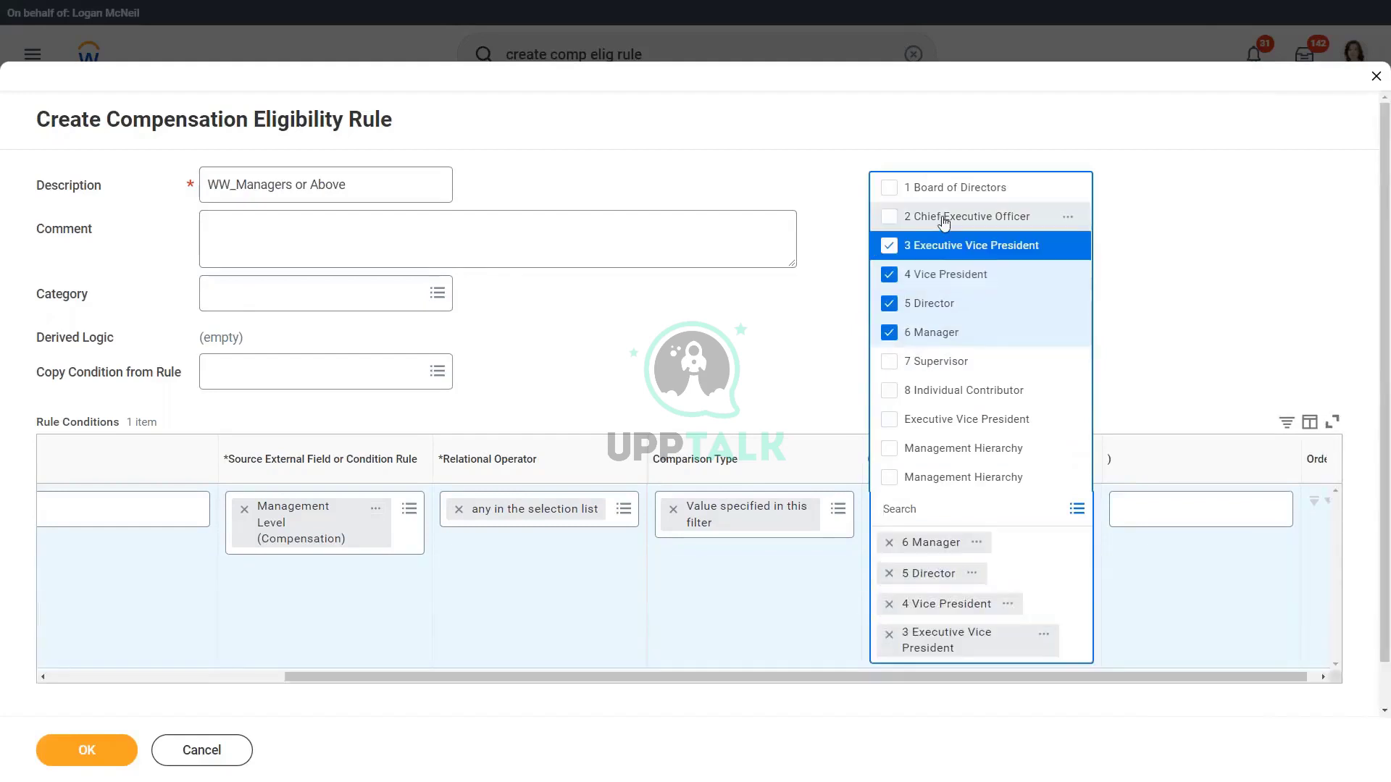
pyautogui.click(943, 222)
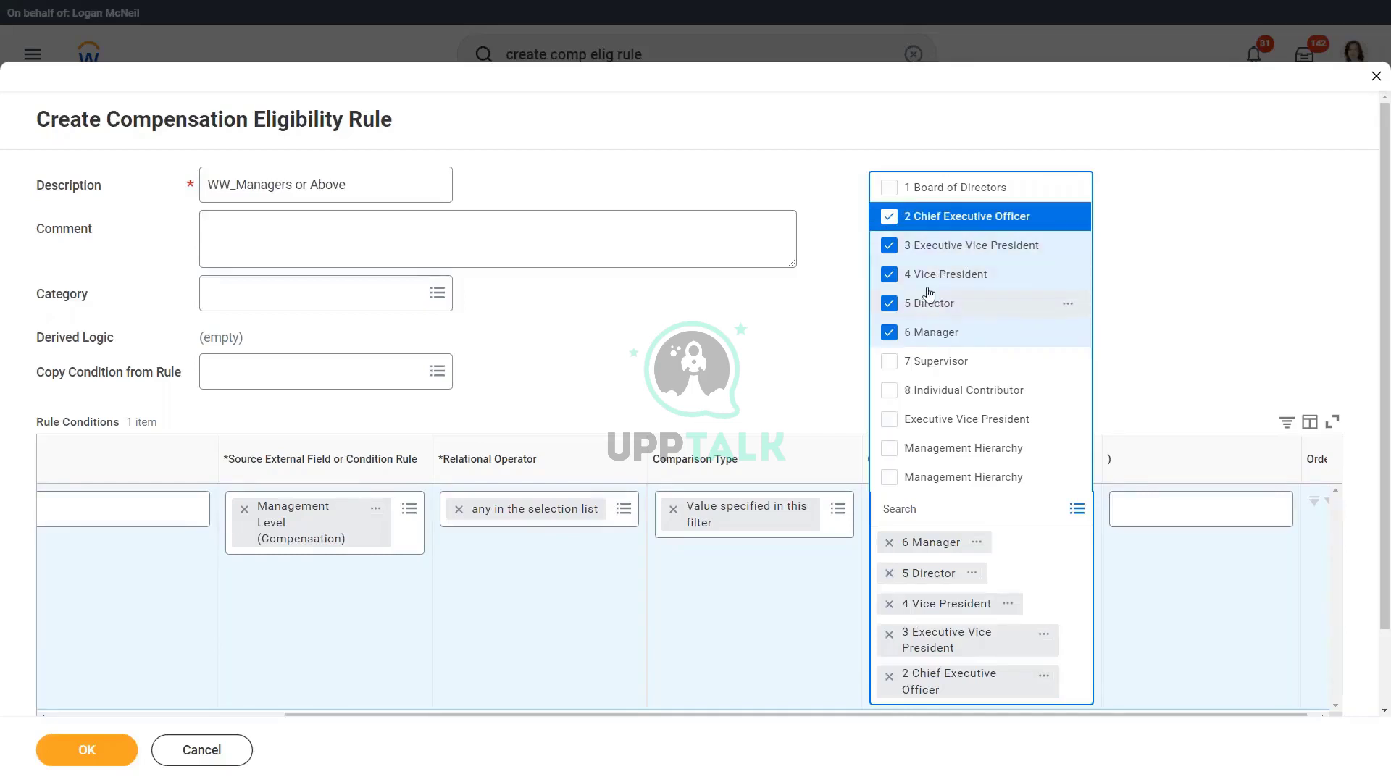
pyautogui.click(1167, 311)
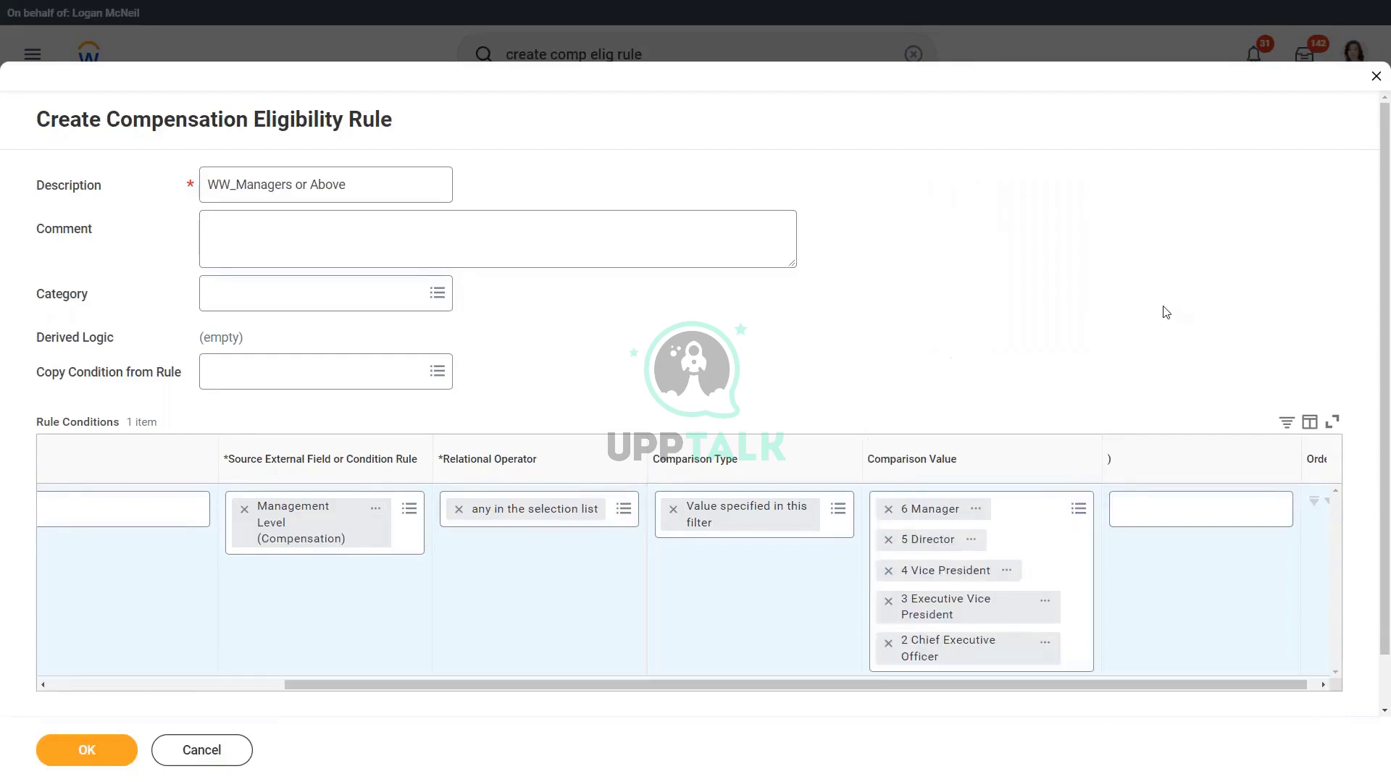
pyautogui.click(91, 750)
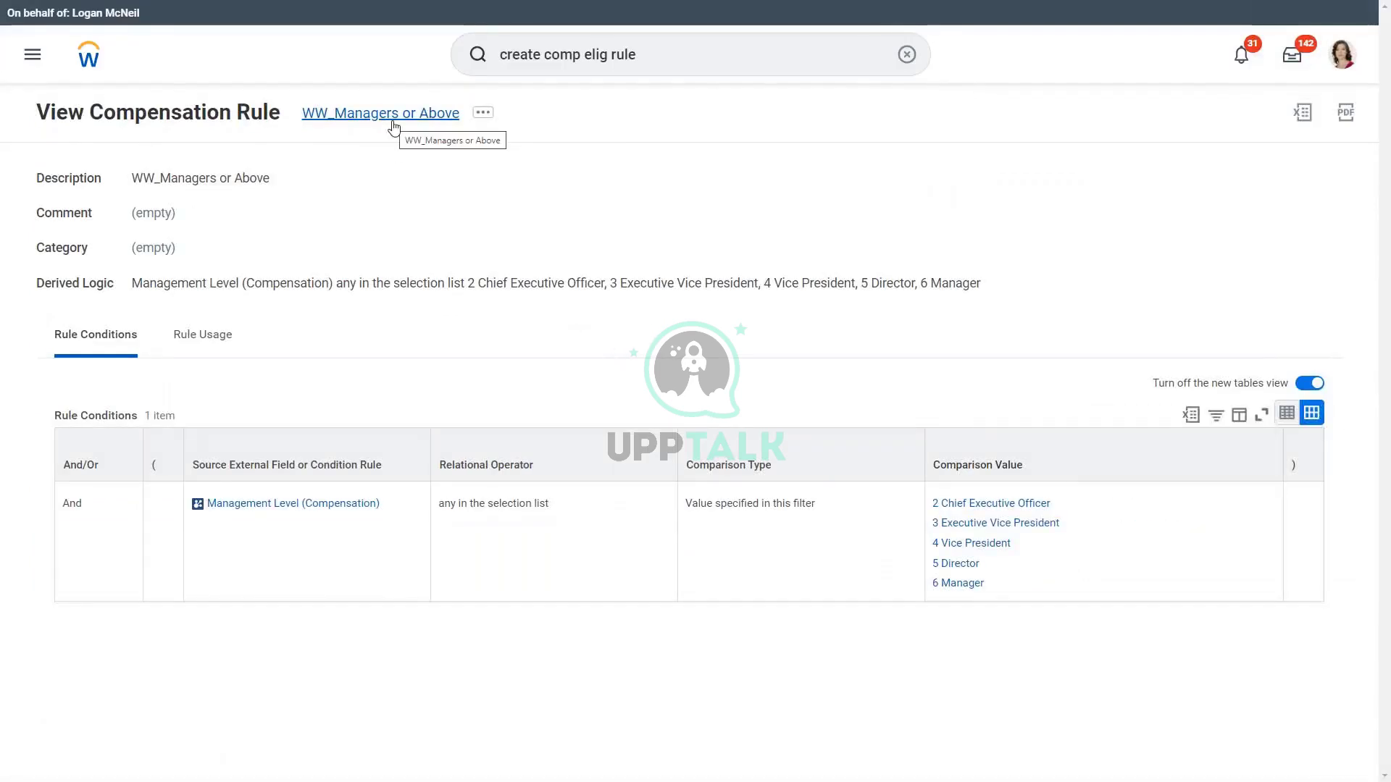
# Copy the name of the WW_Managers or Above rule as text and start another Create Compensation Eligibility Rule task.
pyautogui.rightClick(394, 124)
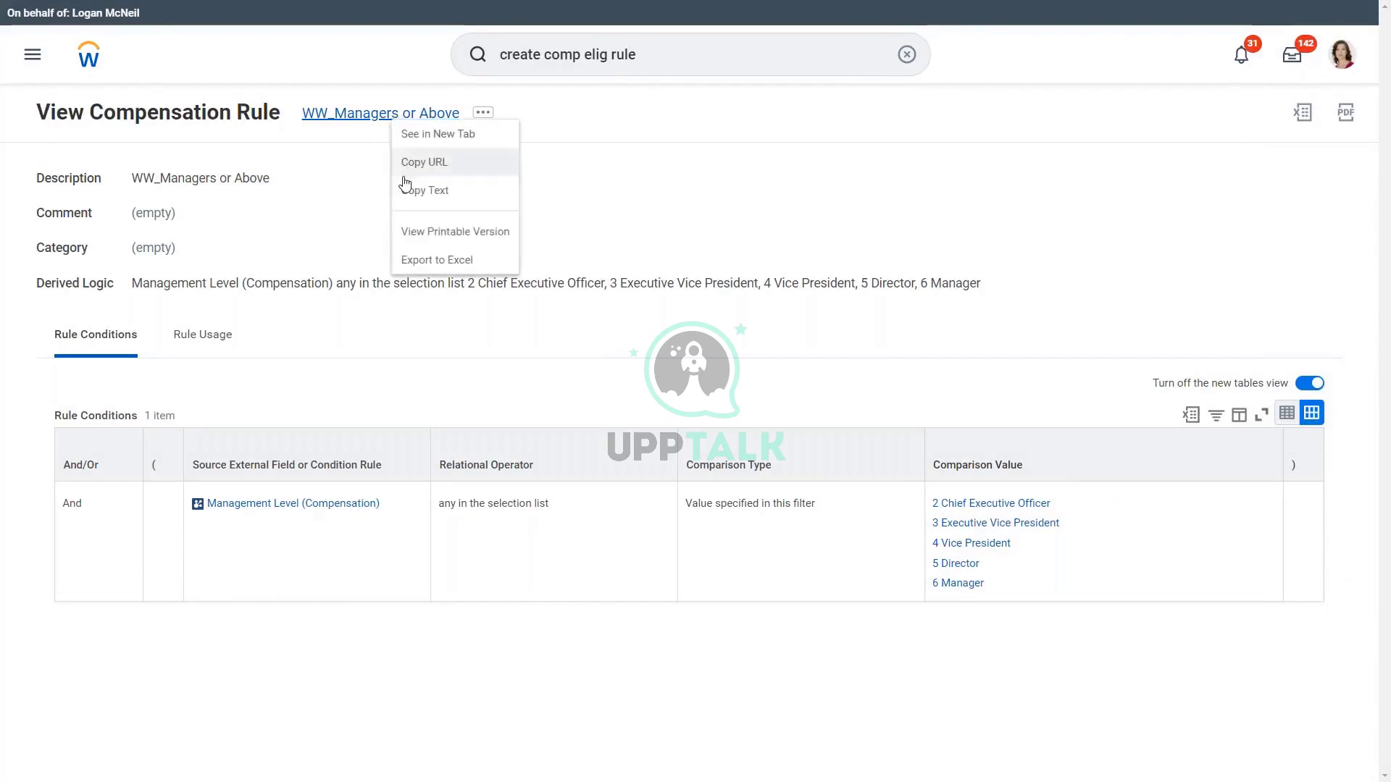
pyautogui.click(408, 190)
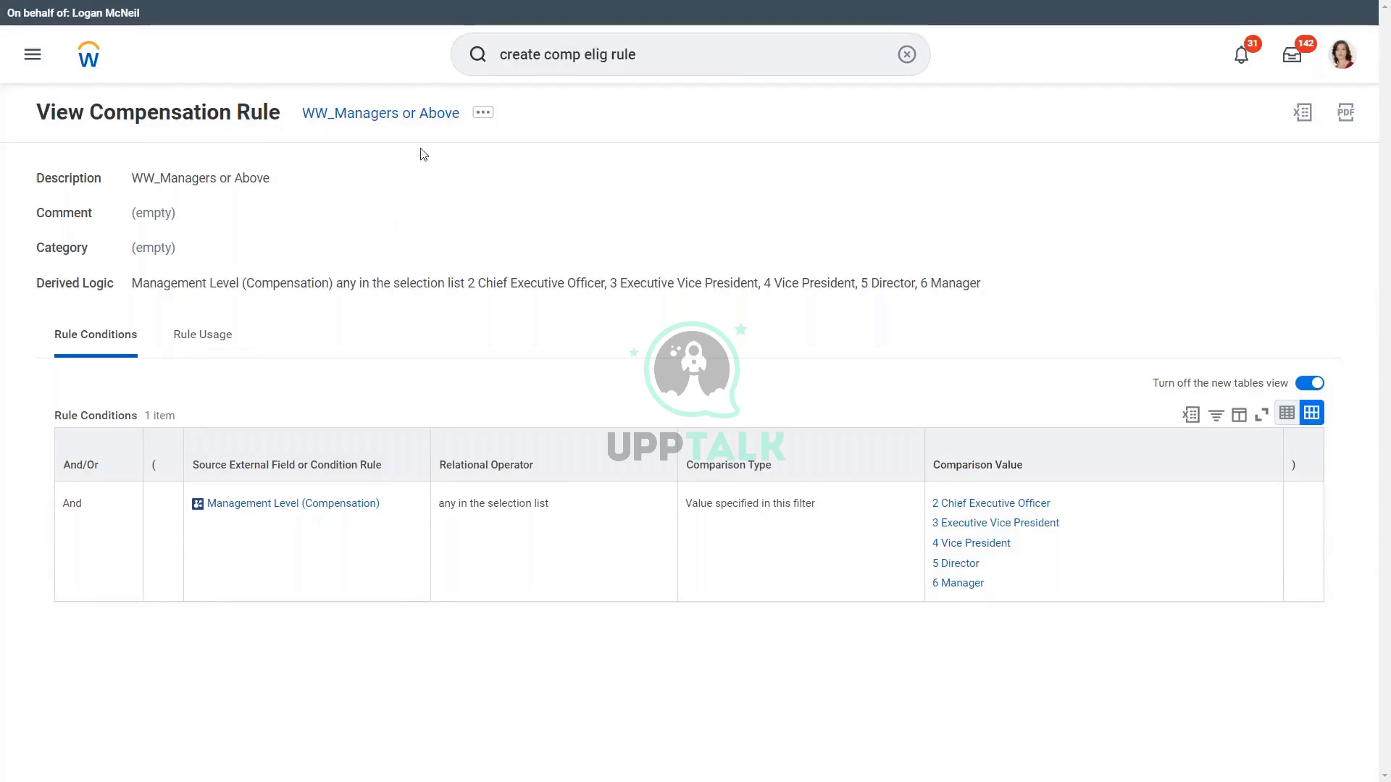
pyautogui.click(680, 55)
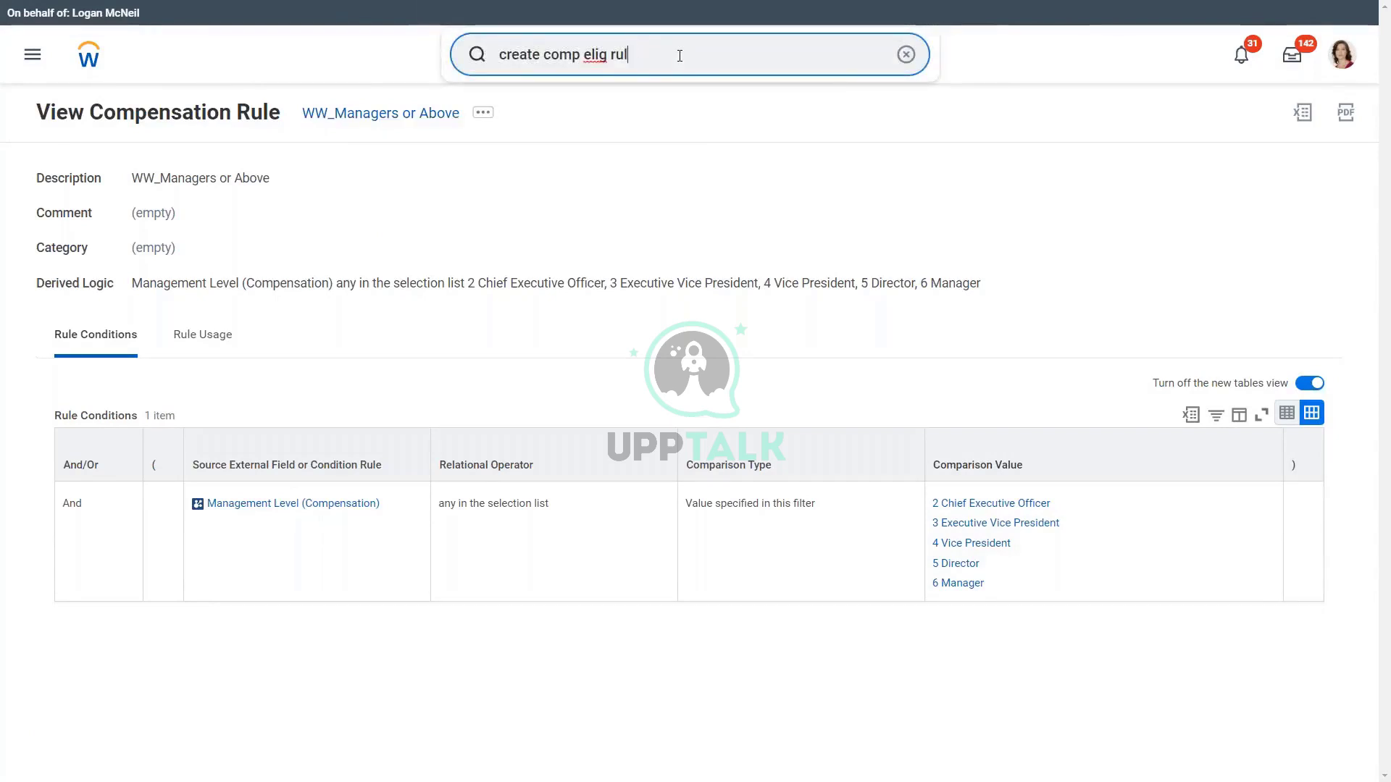
pyautogui.click(658, 117)
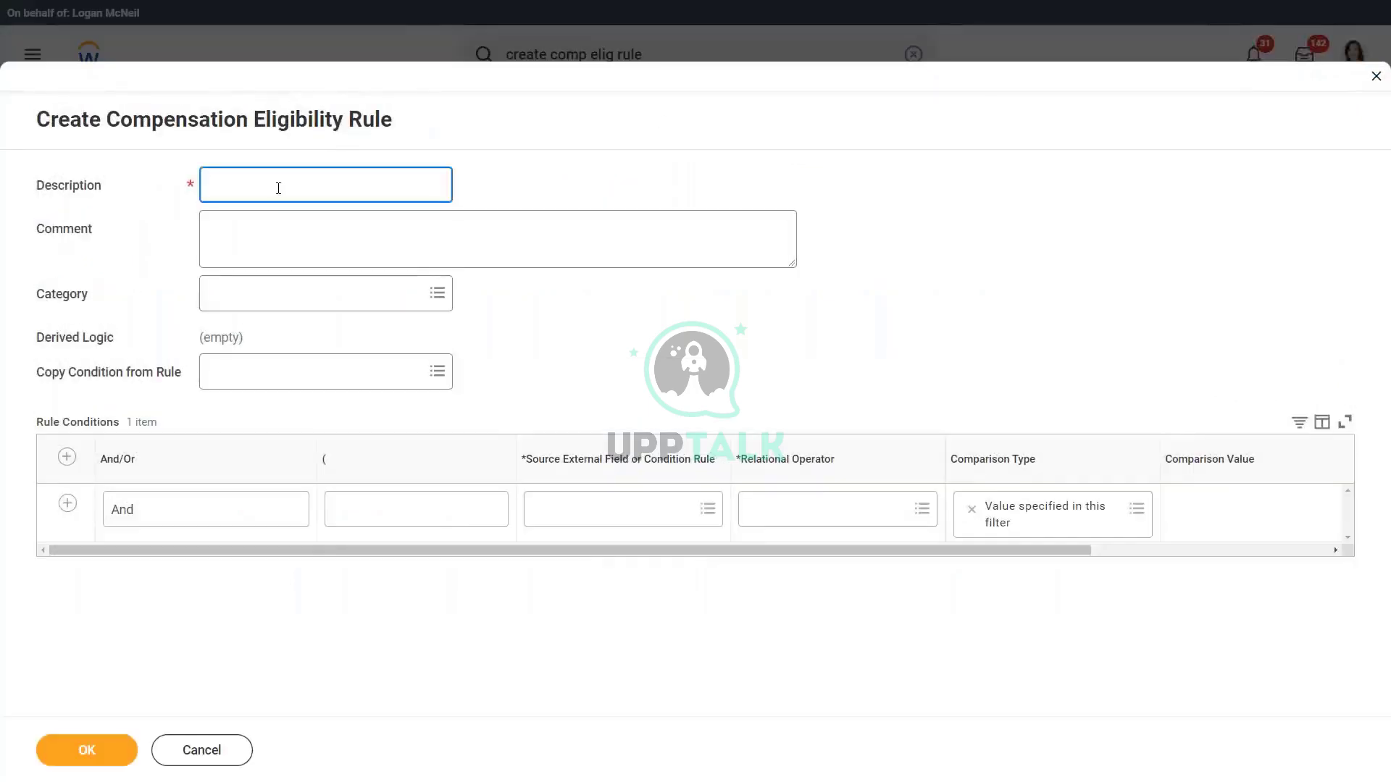
# Paste the copied rule name as the new rule's description and edit it to read WW_Non Managers.
pyautogui.hotkey('ctrl', 'v')
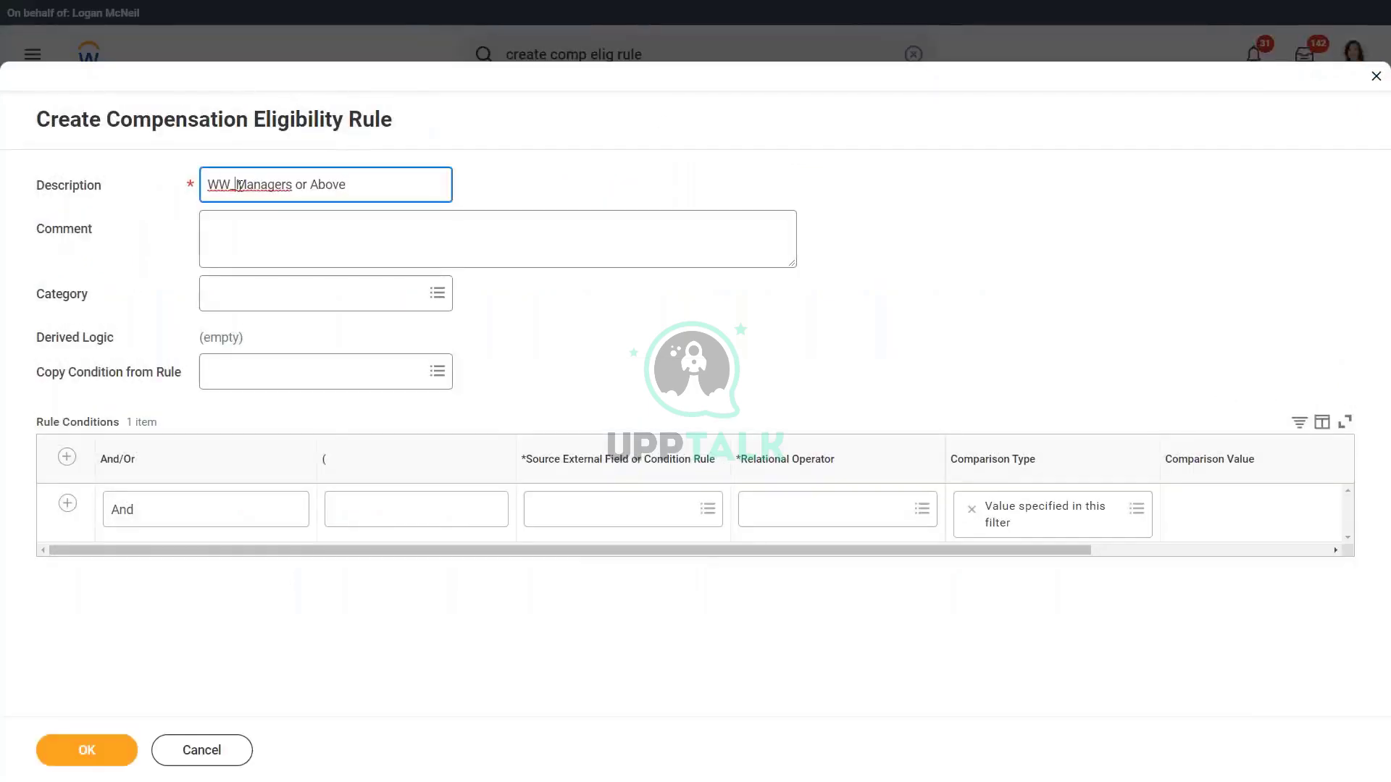
pyautogui.write('Non')
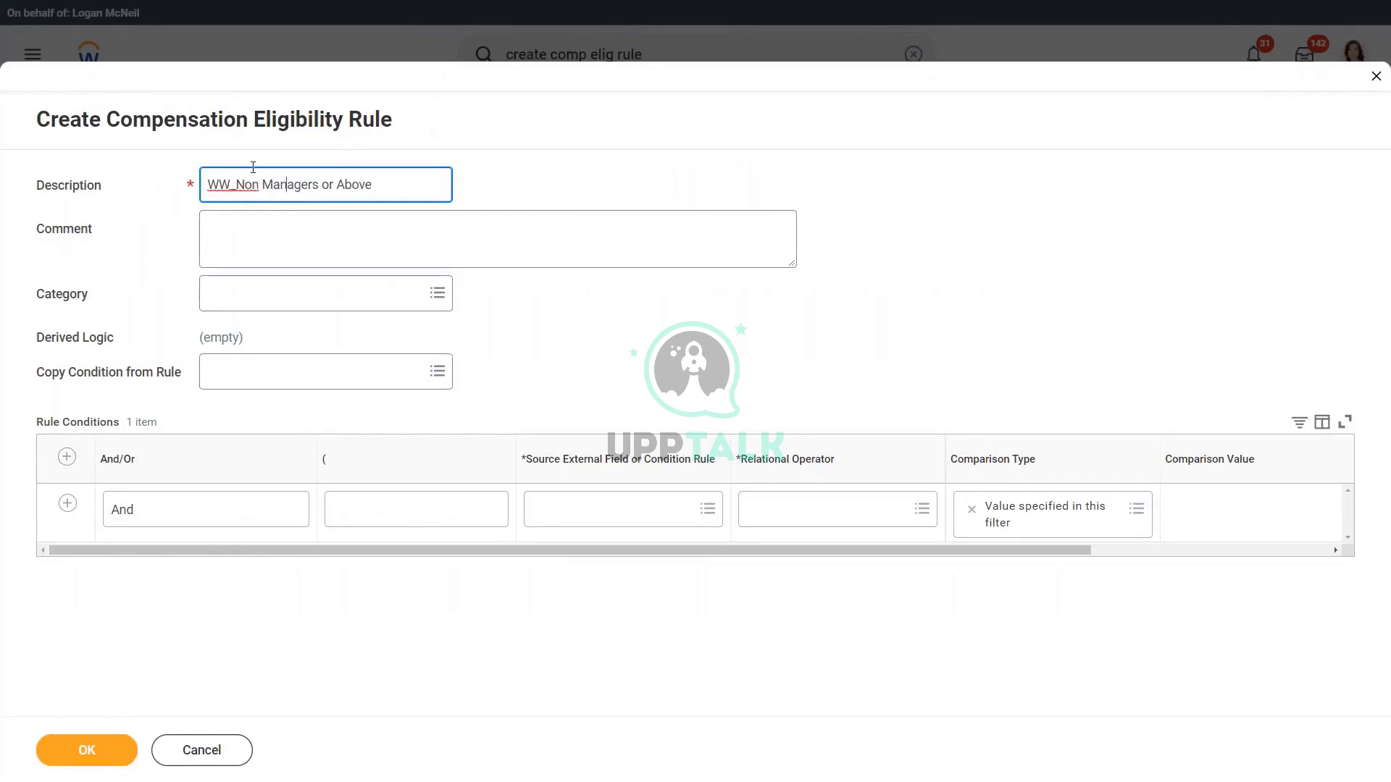
pyautogui.hotkey('shift', 'Right')
pyautogui.hotkey('shift', 'Right')
pyautogui.hotkey('shift', 'Right')
pyautogui.hotkey('shift', 'Right')
pyautogui.hotkey('shift', 'Right')
pyautogui.hotkey('shift', 'Right')
pyautogui.hotkey('shift', 'Right')
pyautogui.hotkey('shift', 'Right')
pyautogui.hotkey('shift', 'Right')
pyautogui.press('BackSpace')
pyautogui.click(628, 319)
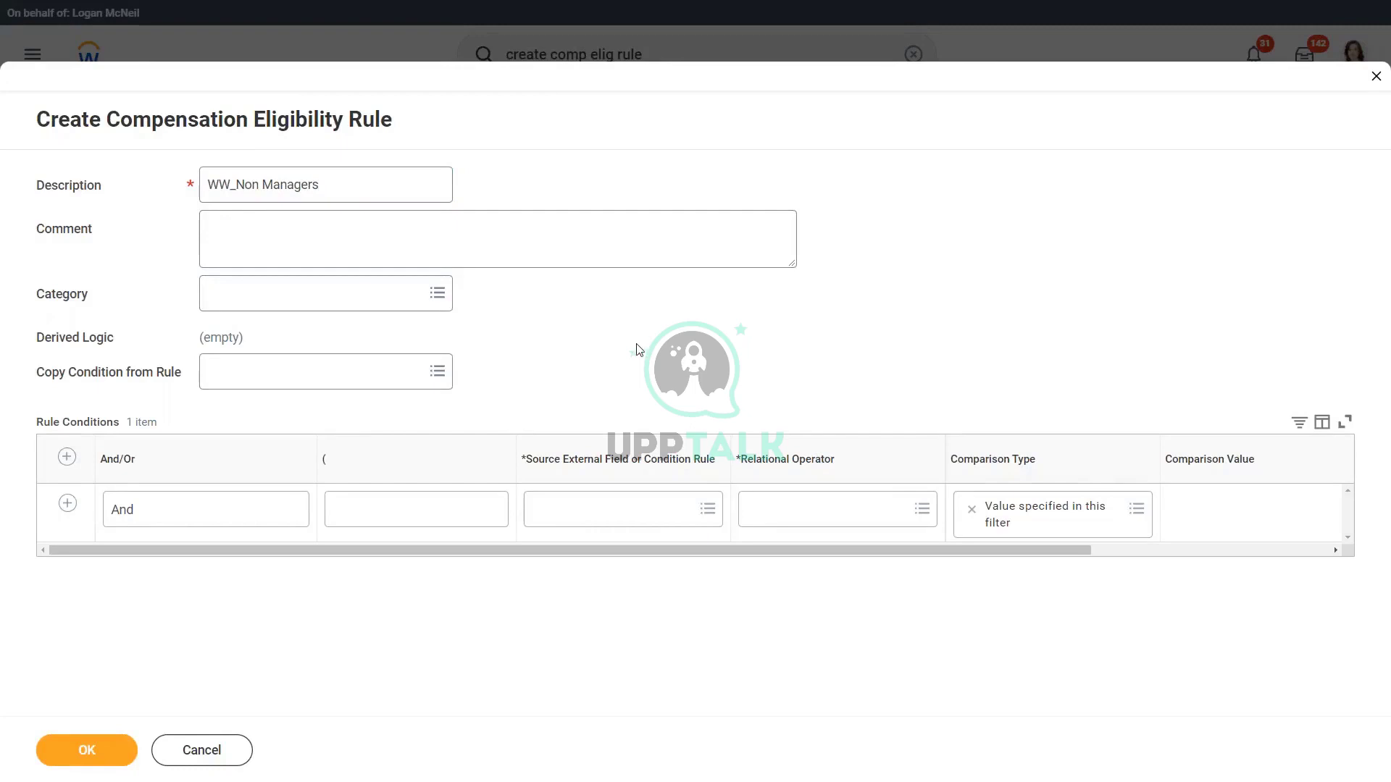
pyautogui.click(610, 520)
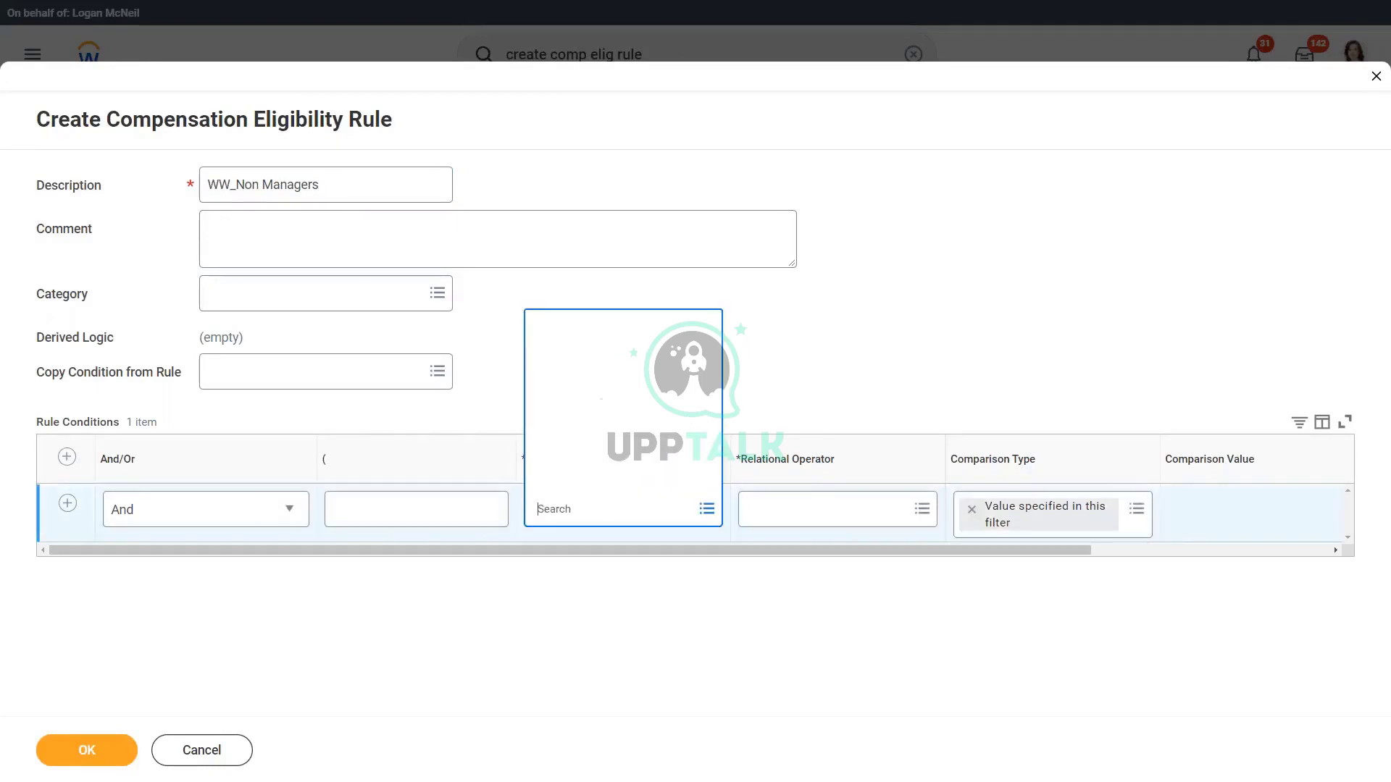
pyautogui.click(807, 360)
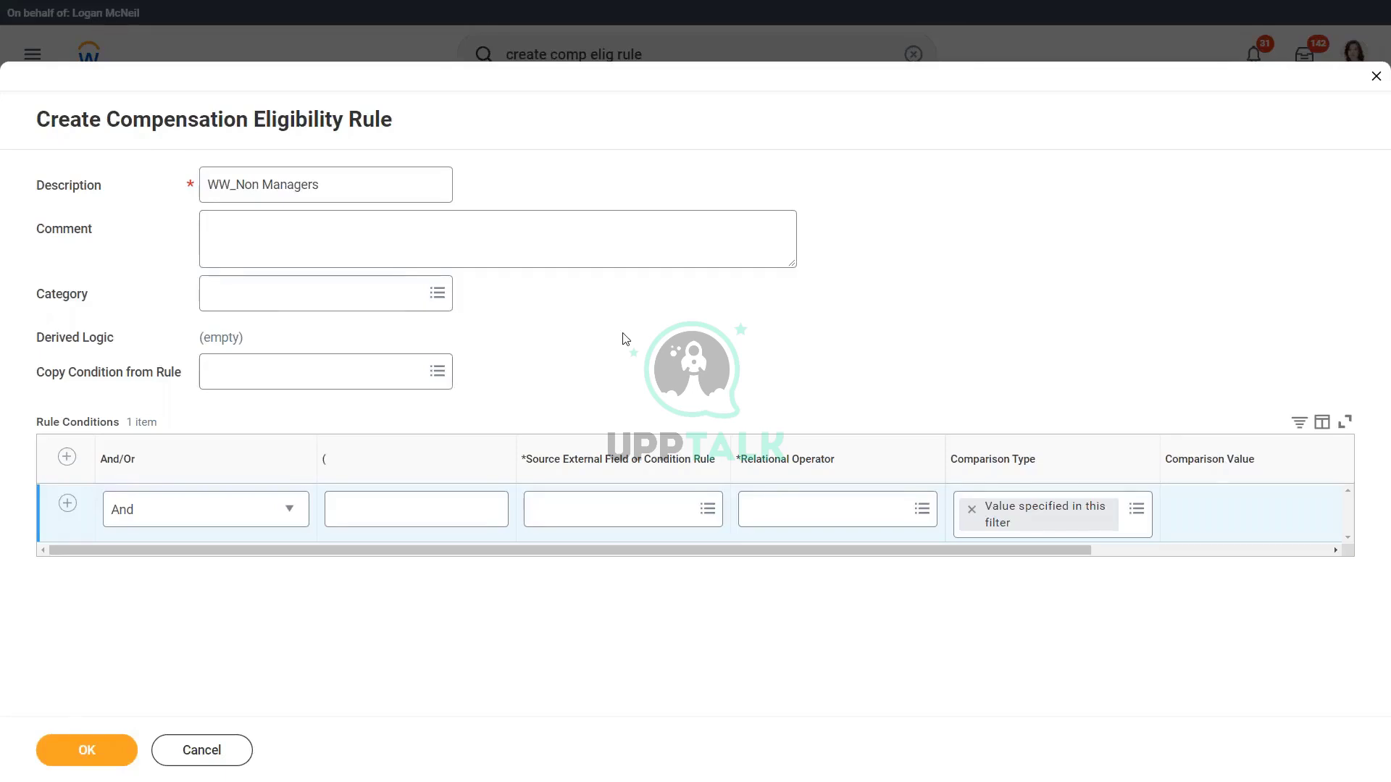
pyautogui.doubleClick(238, 181)
pyautogui.moveTo(237, 181); pyautogui.dragTo(372, 180)
pyautogui.click(373, 182)
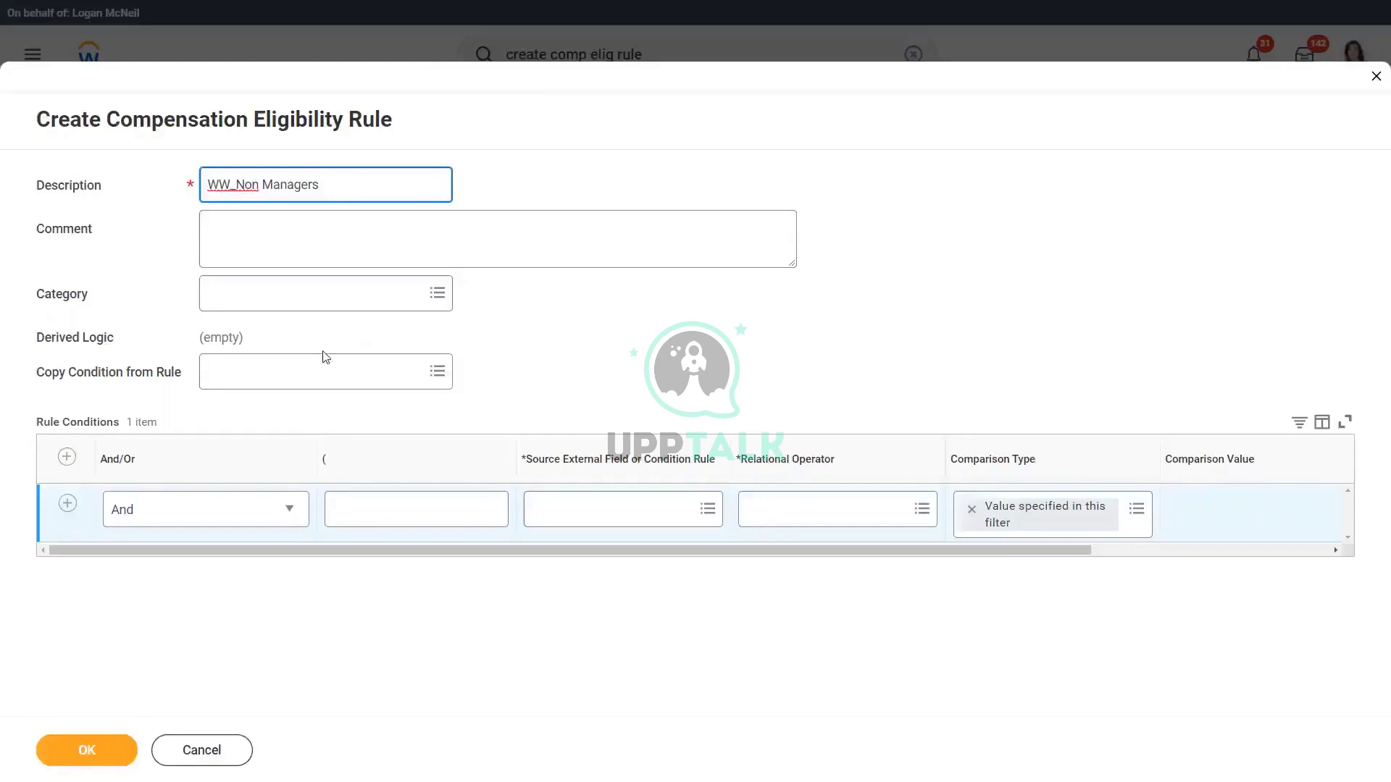
# Try copying the condition from the WW_Managers or Above rule, then clear the source rule and remove the copied condition row.
pyautogui.click(284, 381)
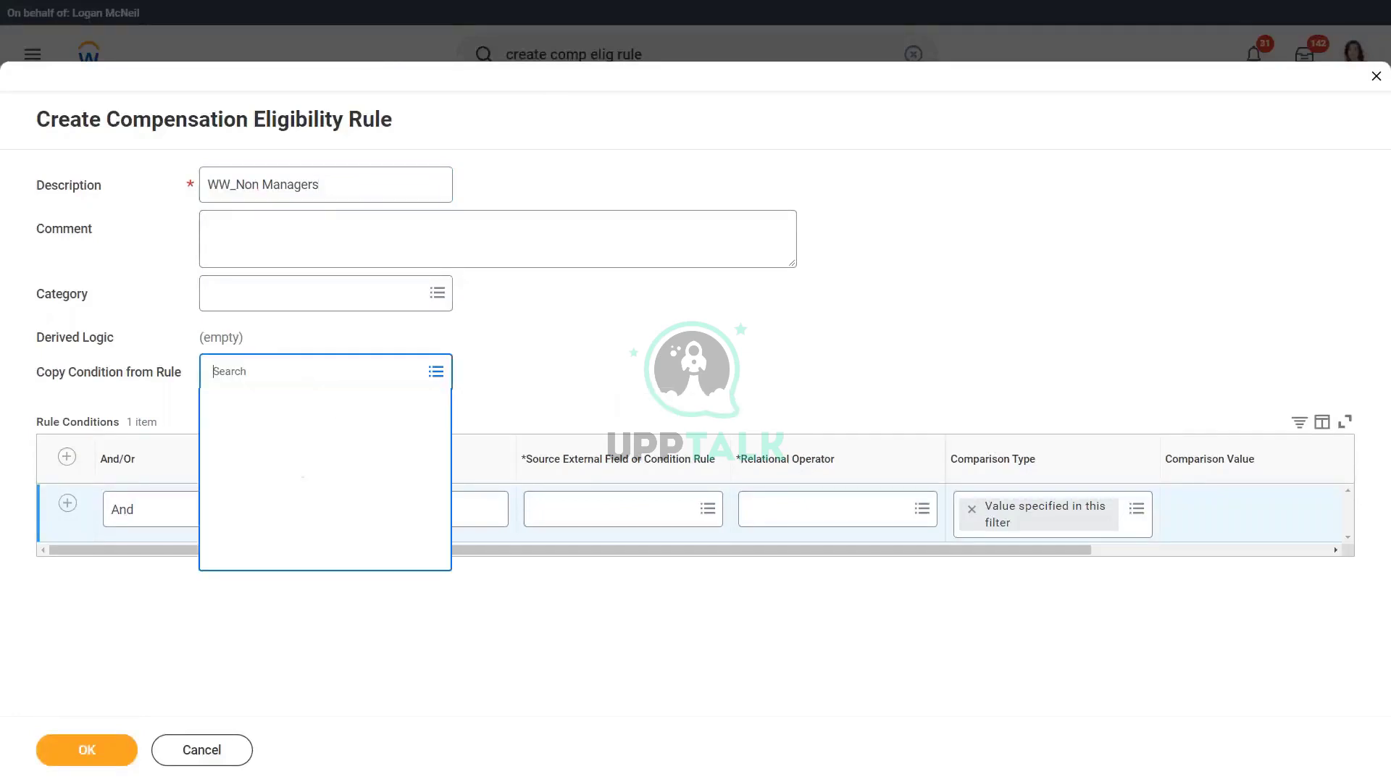
pyautogui.hotkey('ctrl', 'v')
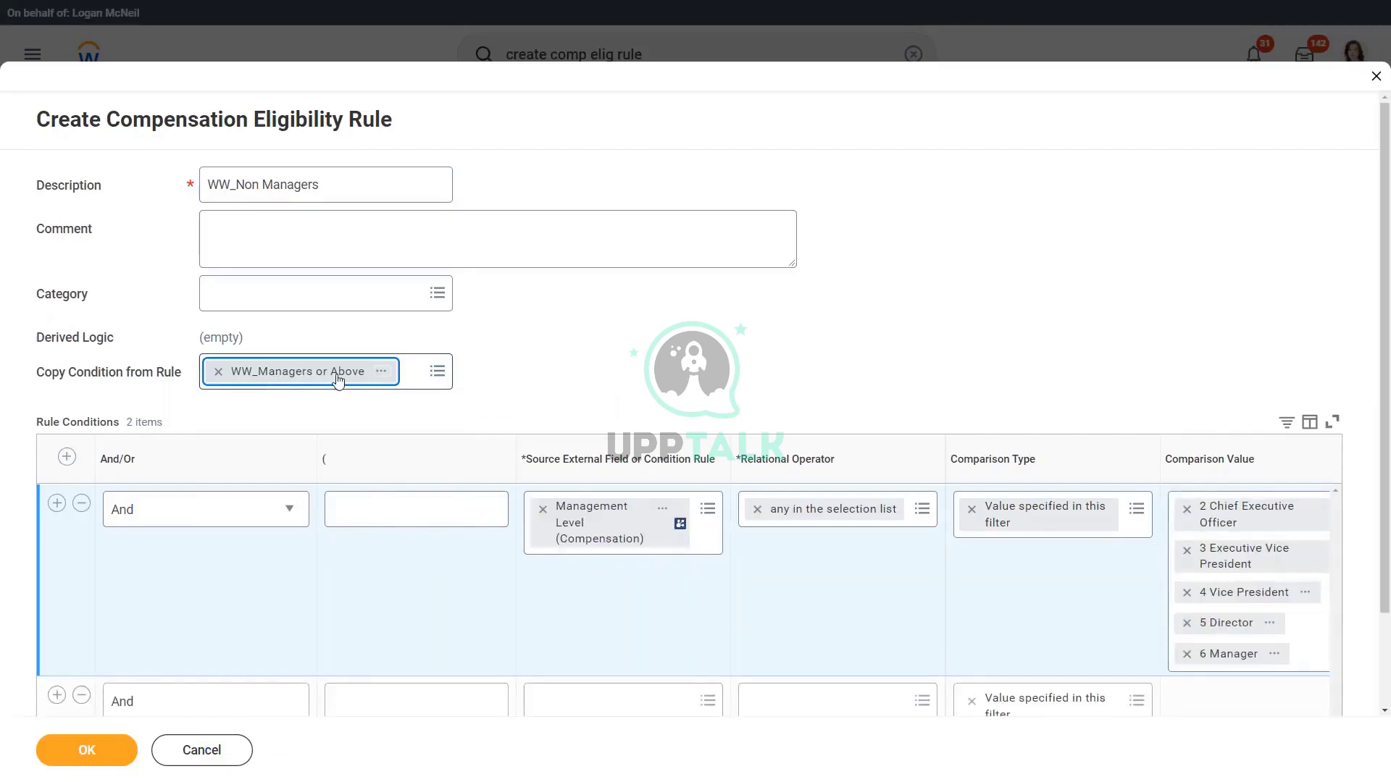
pyautogui.scroll(-1, 337, 381)
pyautogui.click(219, 299)
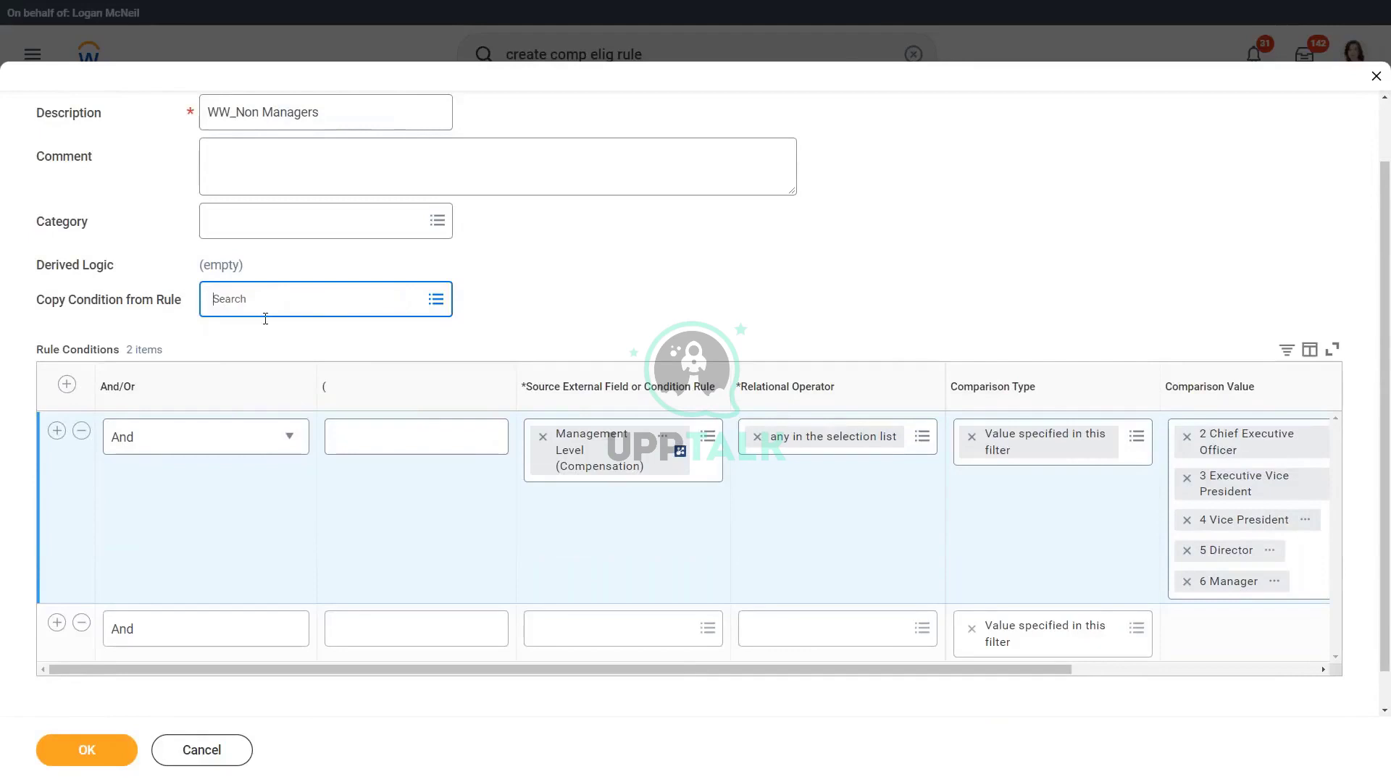
pyautogui.click(82, 431)
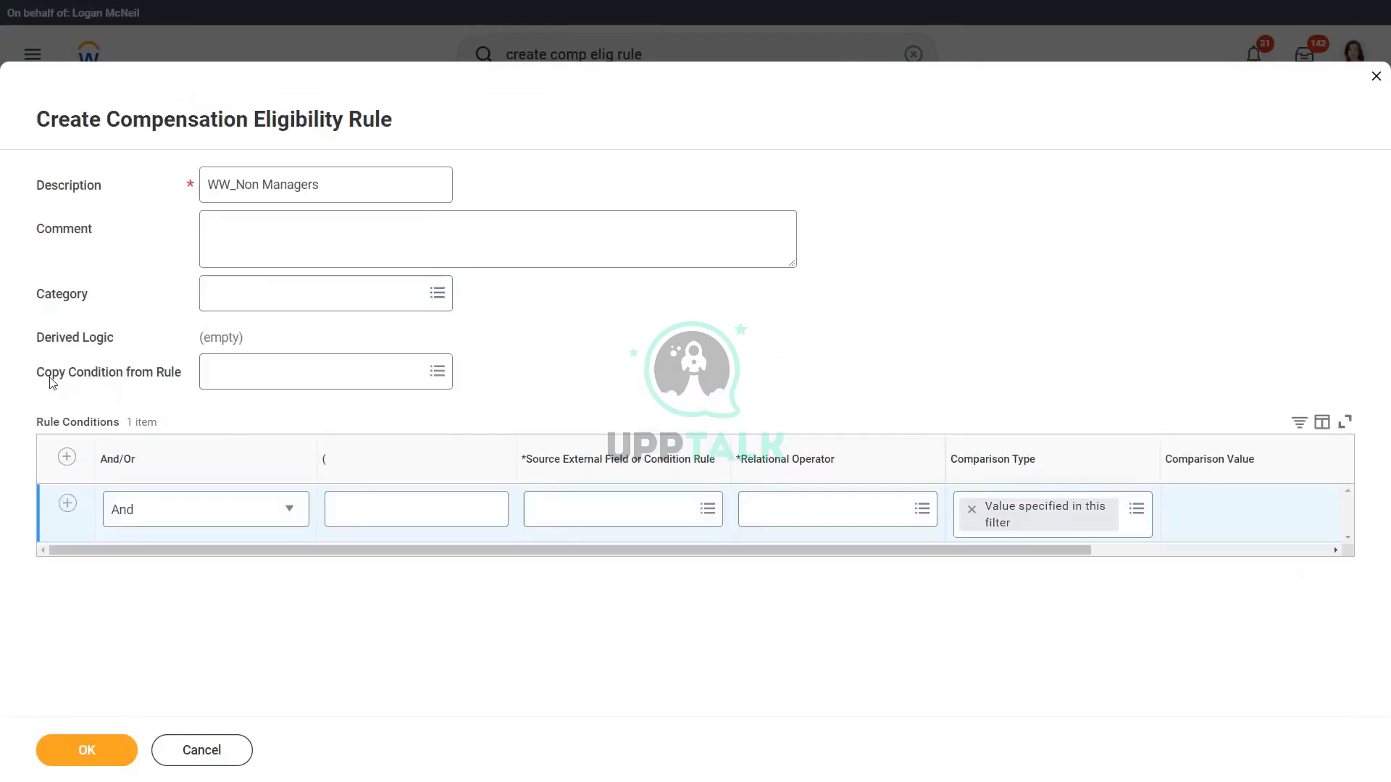
pyautogui.moveTo(38, 378); pyautogui.dragTo(184, 384)
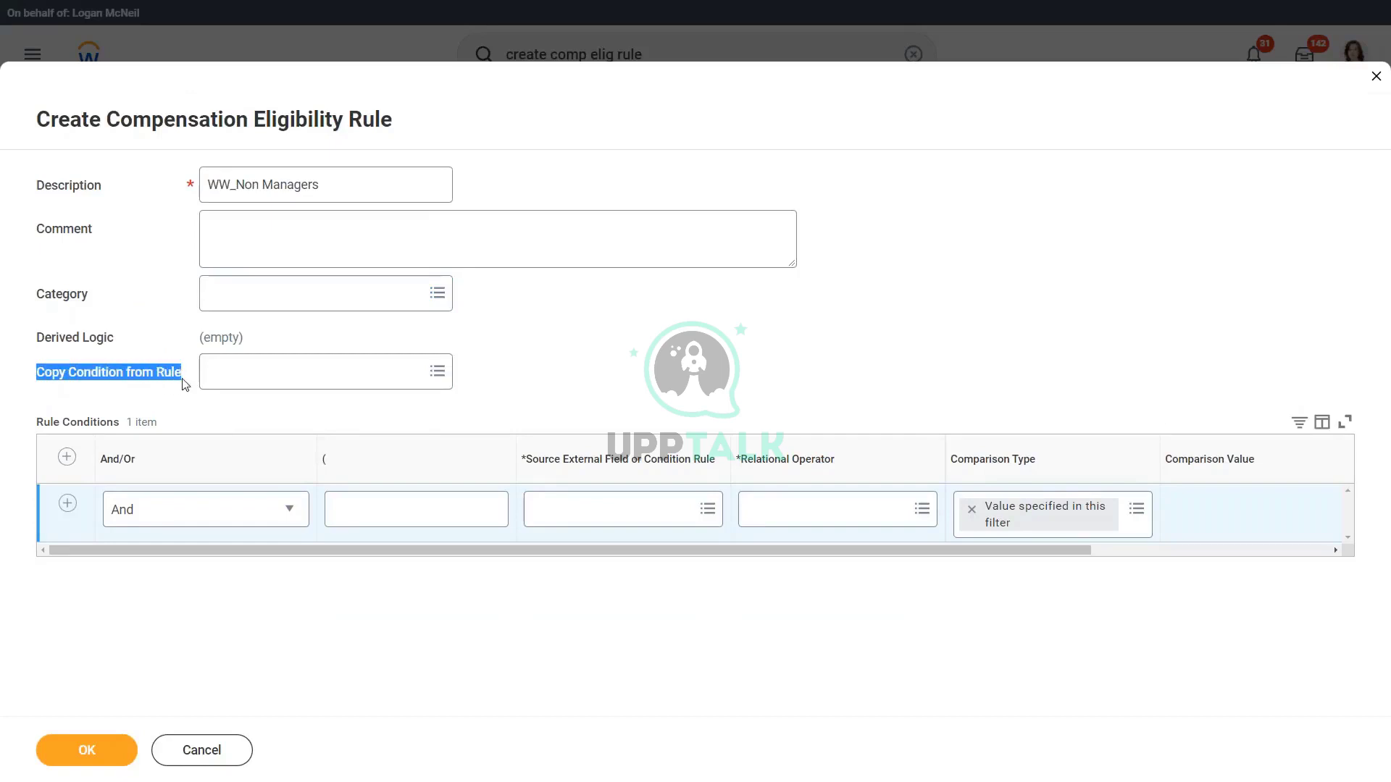